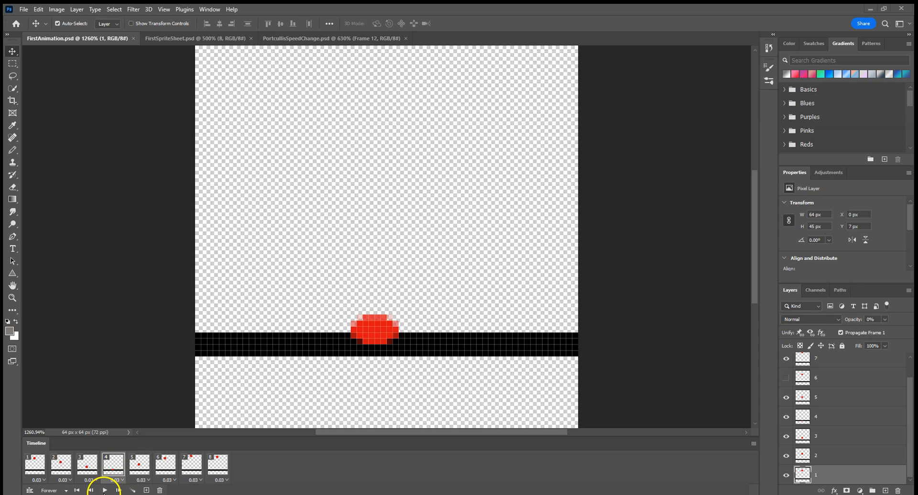
Step: Play and stop the bouncing-ball animation in FirstAnimation.psd, and compare its layers with the frame grid in FirstSpriteSheet.psd
click(104, 490)
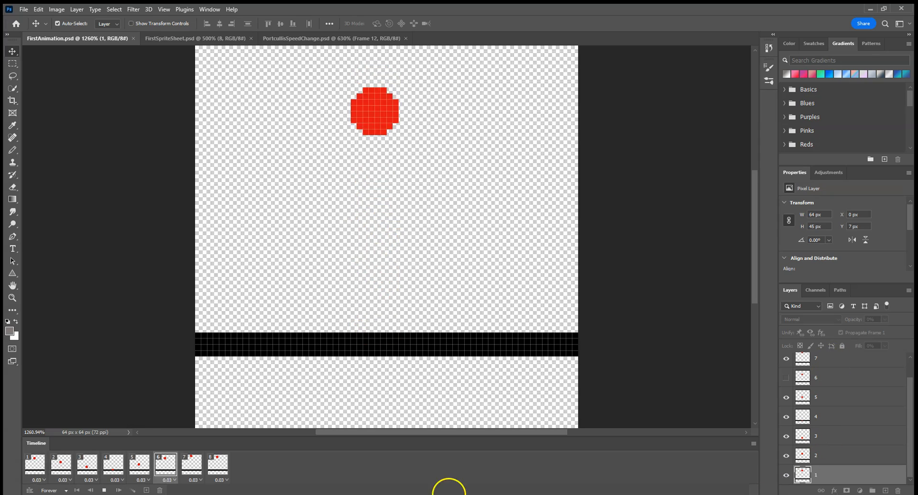
click(103, 490)
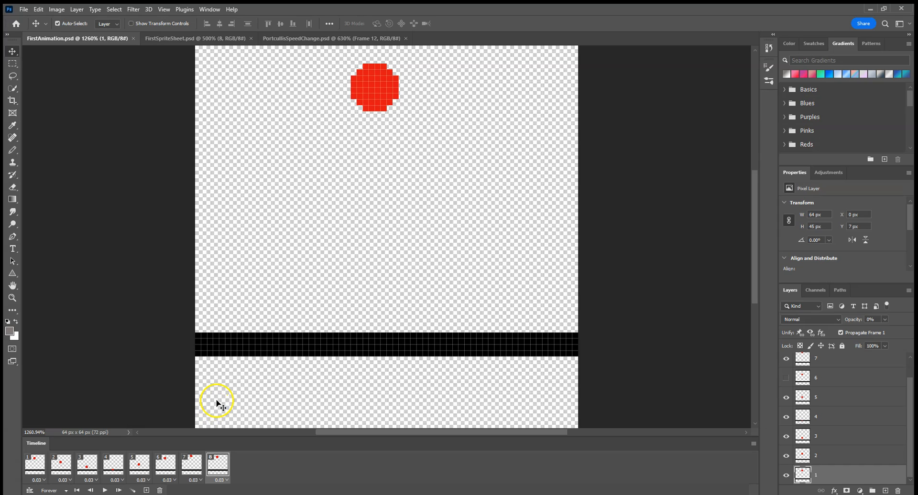
click(170, 37)
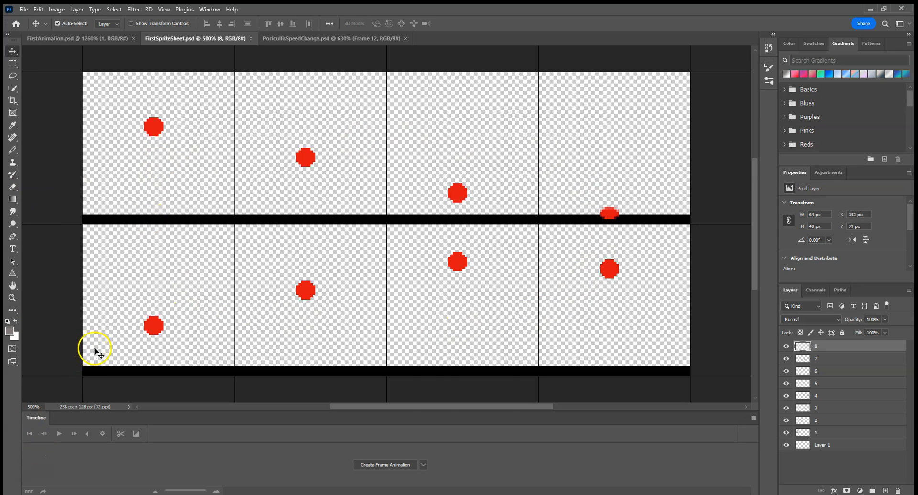
click(100, 38)
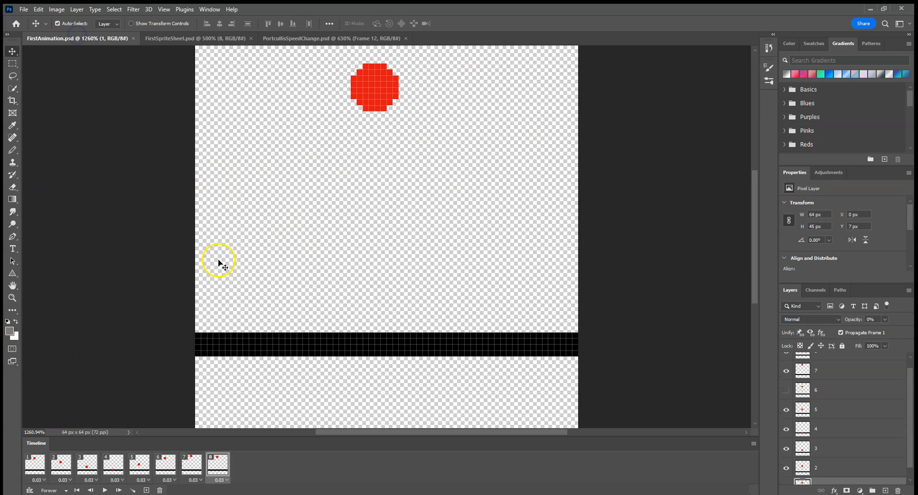
click(196, 38)
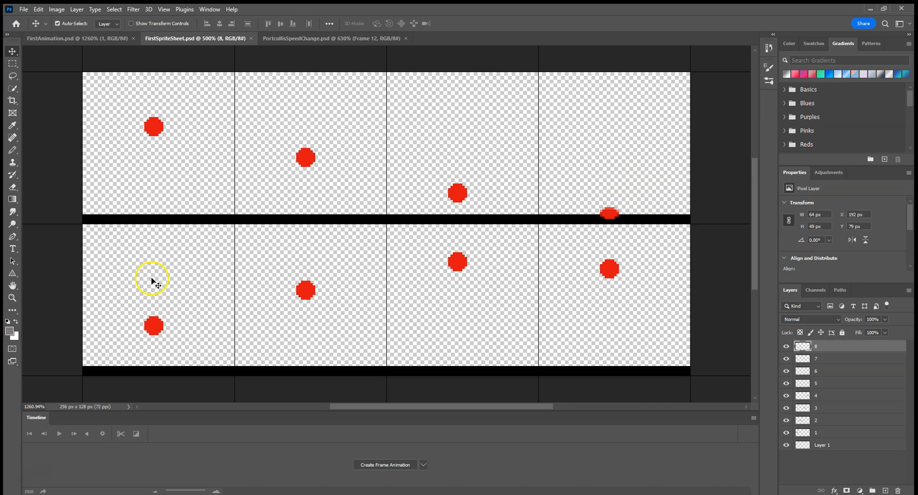
click(91, 39)
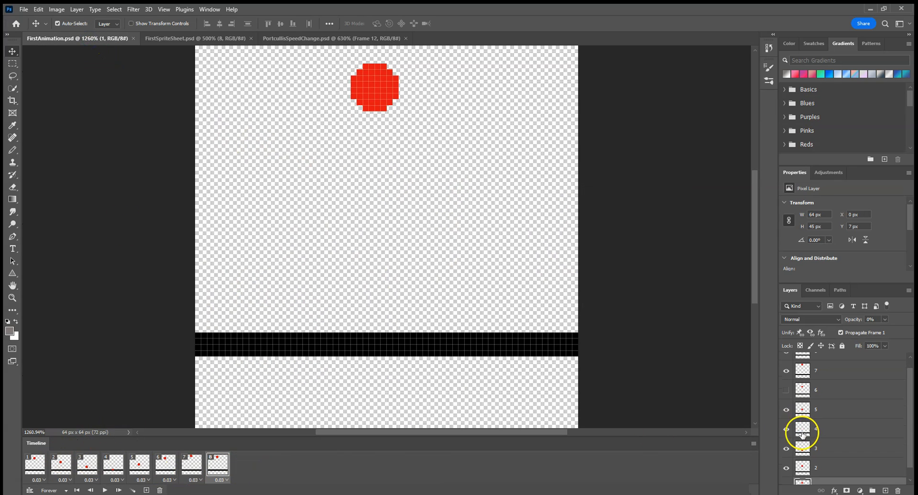
scroll(803, 430, up, 1)
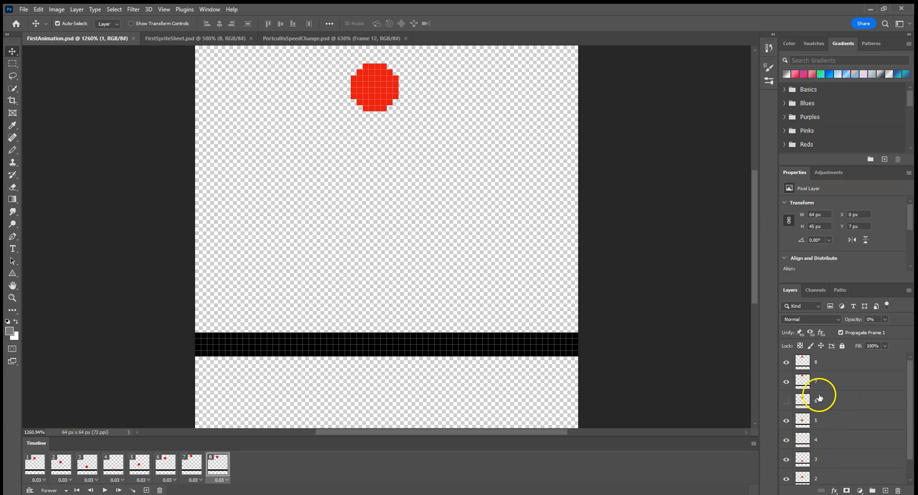
click(175, 39)
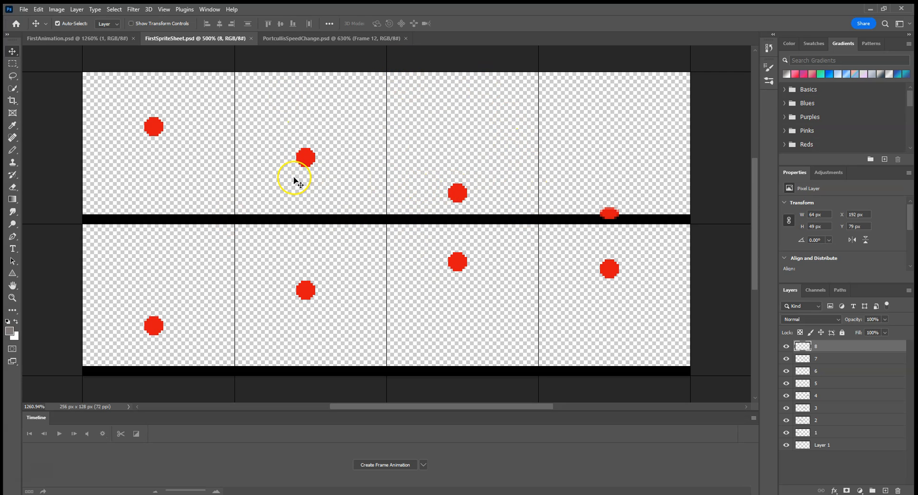
Step: Check the pixel dimensions of PortcullisSpeedChange.psd in the Image Size settings
click(326, 37)
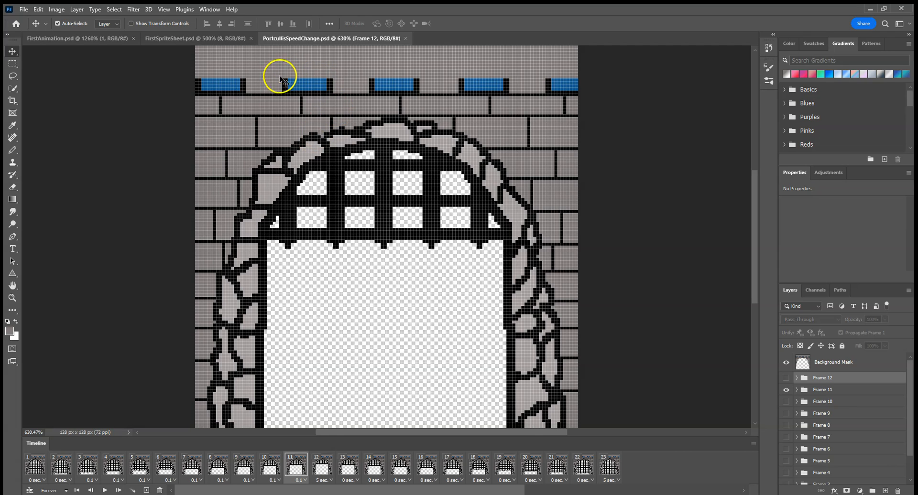
click(65, 7)
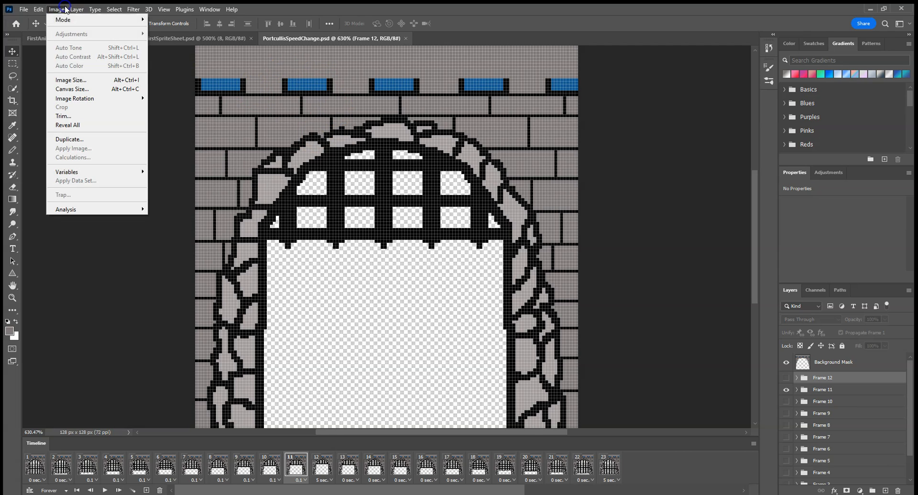
click(72, 82)
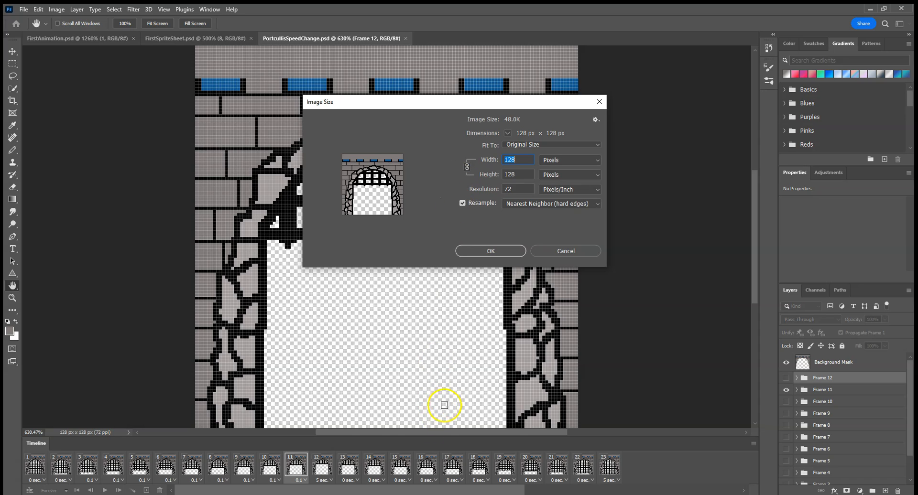
Step: Switch to Calculator and multiply the 128-pixel frame width by 4 to get the sprite sheet's width
mouse_move(386, 494)
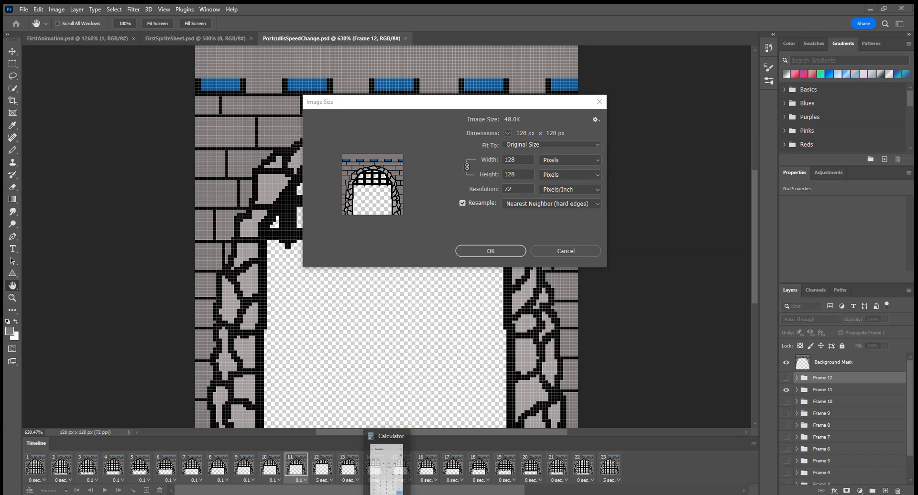
click(377, 493)
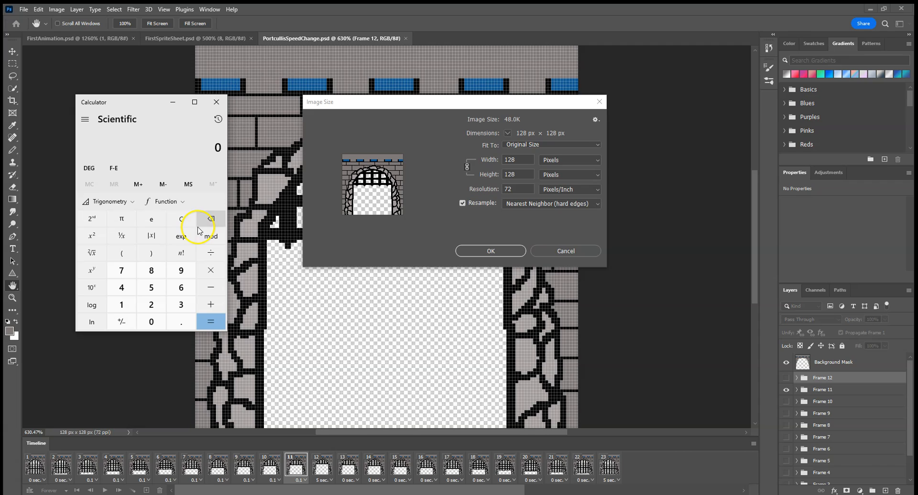
click(122, 305)
click(151, 304)
click(152, 270)
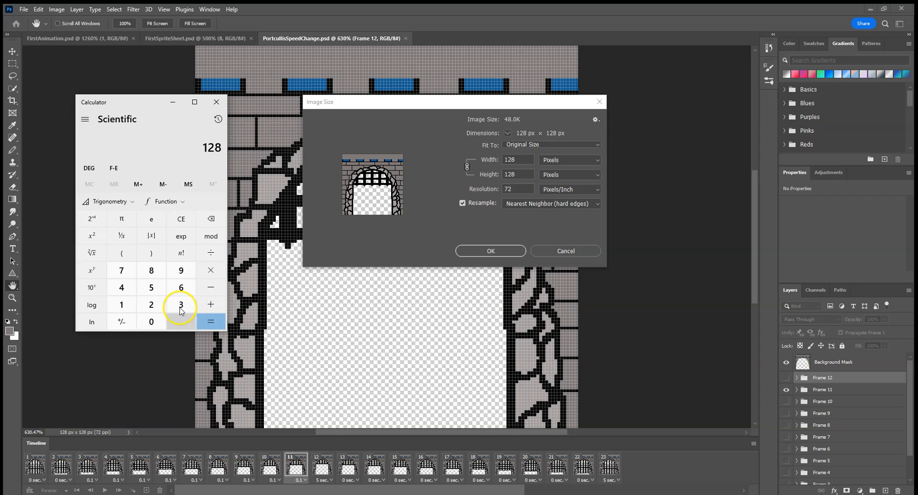
click(218, 272)
click(121, 287)
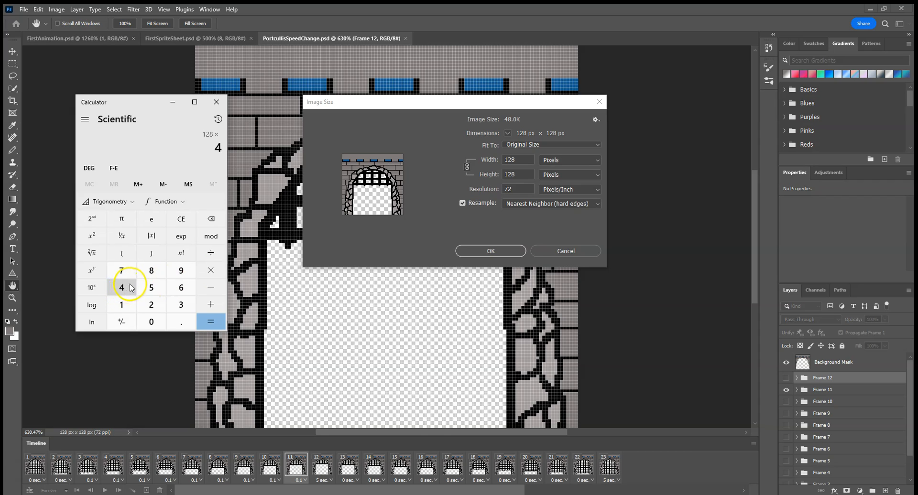
click(211, 322)
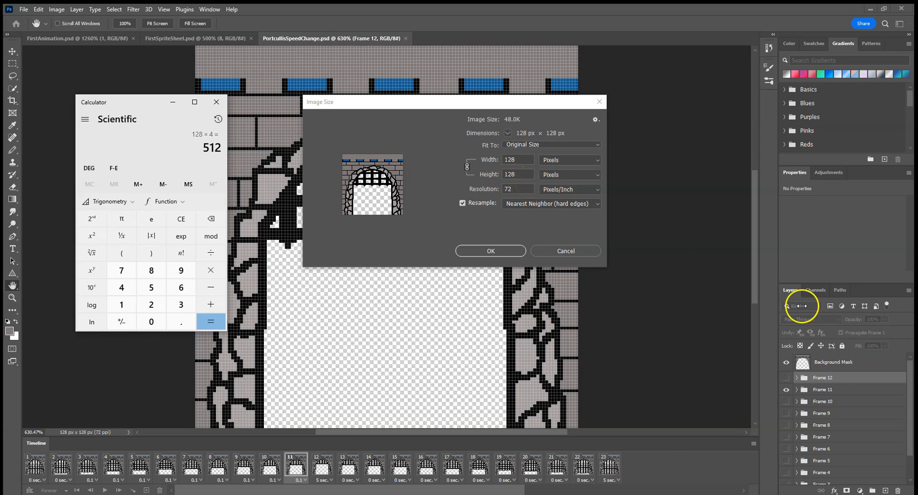
click(898, 378)
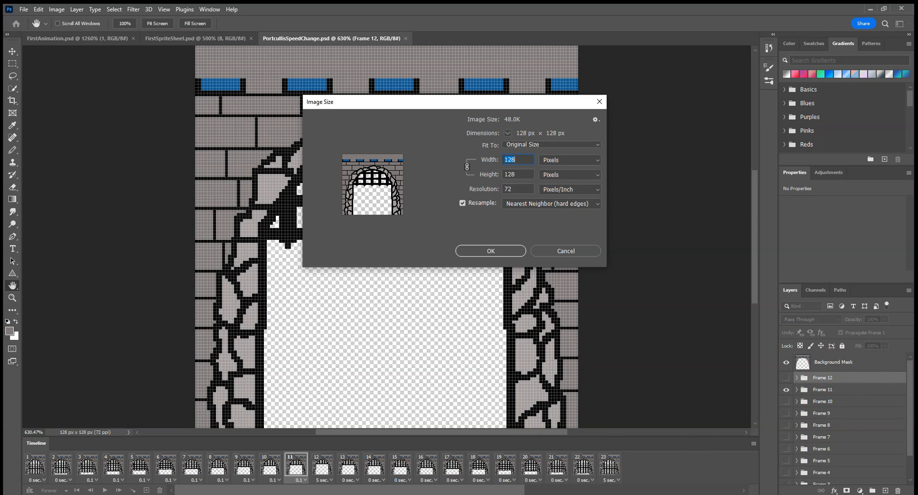
Step: Bring Calculator back, clear the previous result and work out 128 × 4 again for four columns
mouse_move(387, 494)
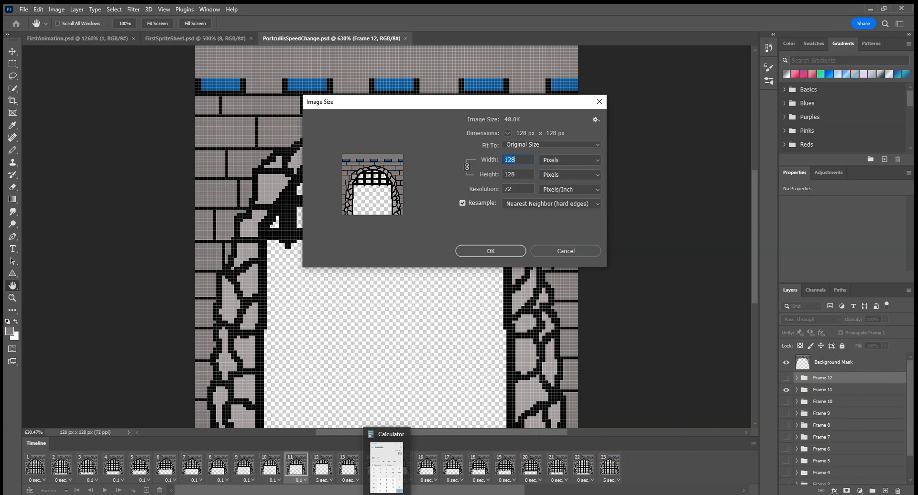
click(398, 444)
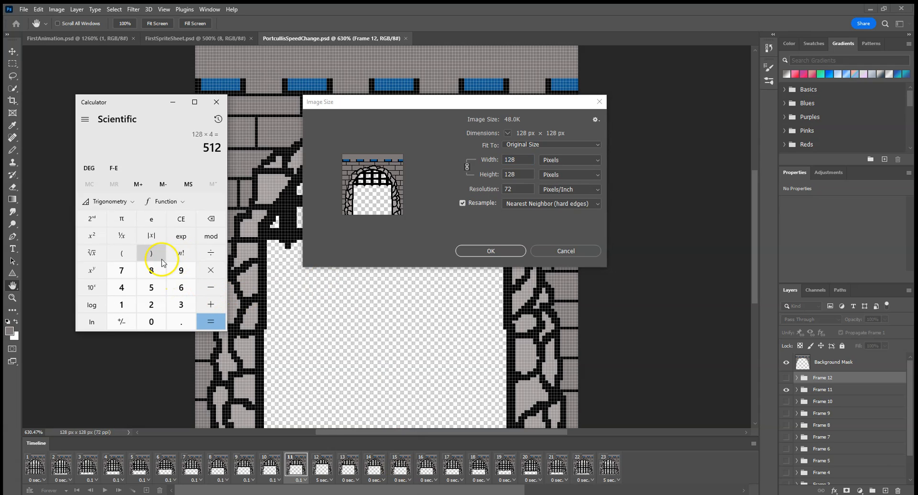
click(182, 218)
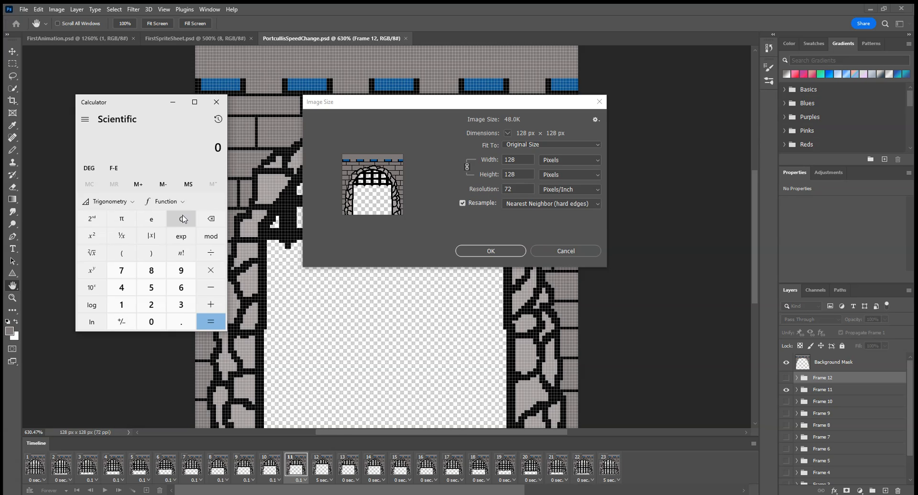
click(183, 218)
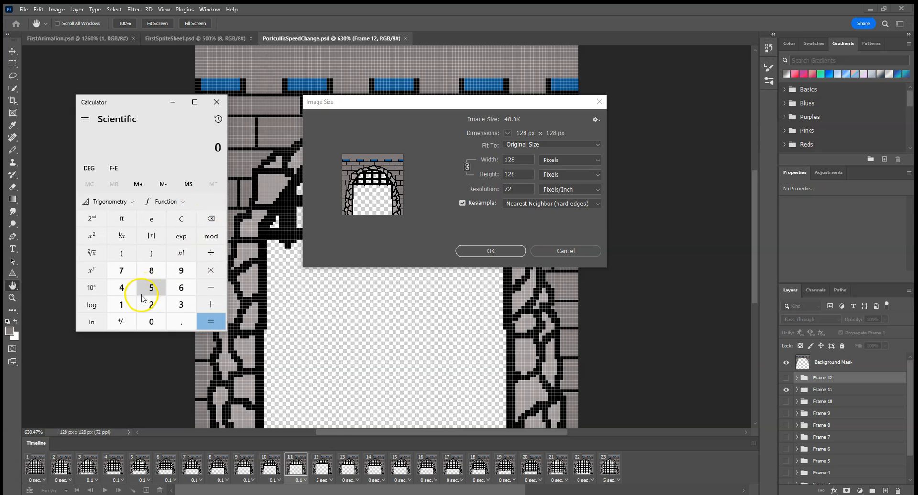
click(123, 306)
click(151, 304)
click(151, 271)
click(210, 270)
click(122, 287)
click(213, 323)
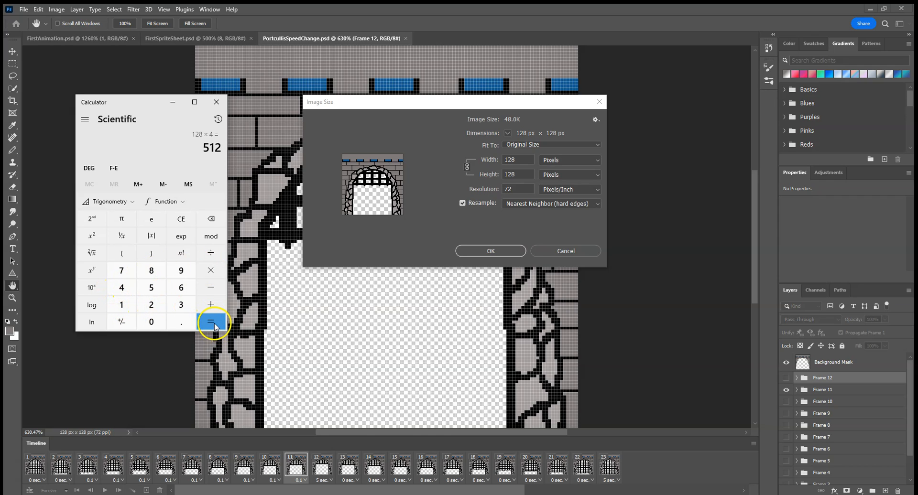
Step: Calculate 128 × 3 for the sprite sheet's height, and leave the Image Size settings without changing anything
click(122, 305)
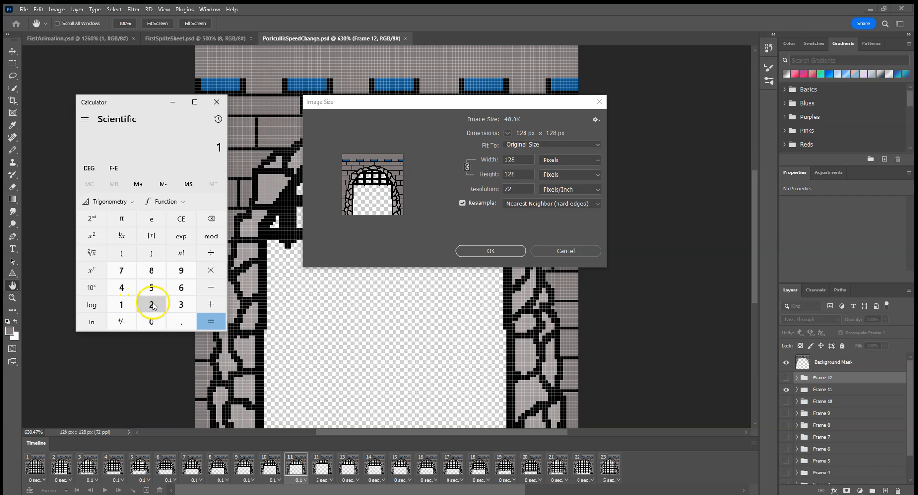
click(151, 305)
click(151, 271)
click(206, 269)
click(181, 305)
click(210, 322)
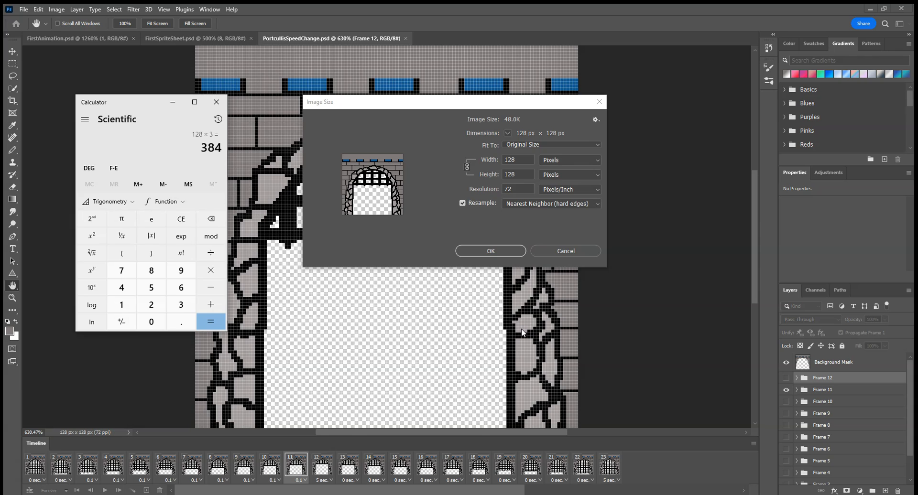
click(549, 249)
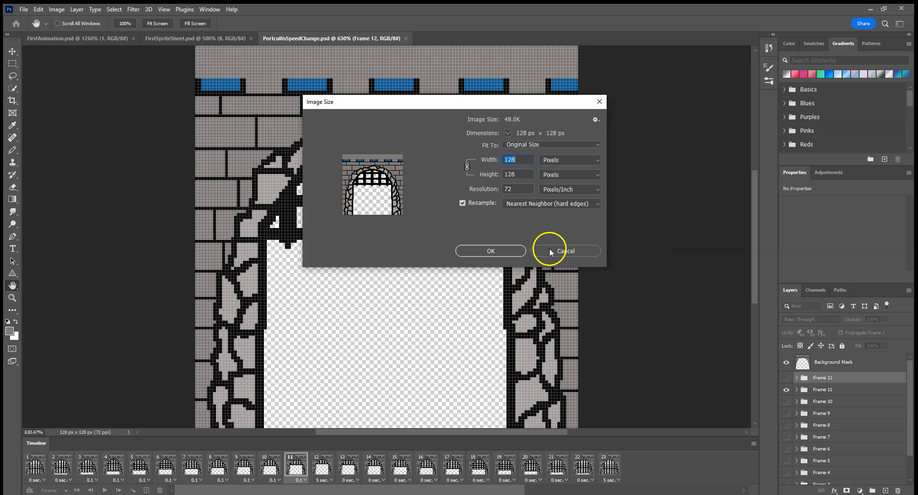
click(550, 252)
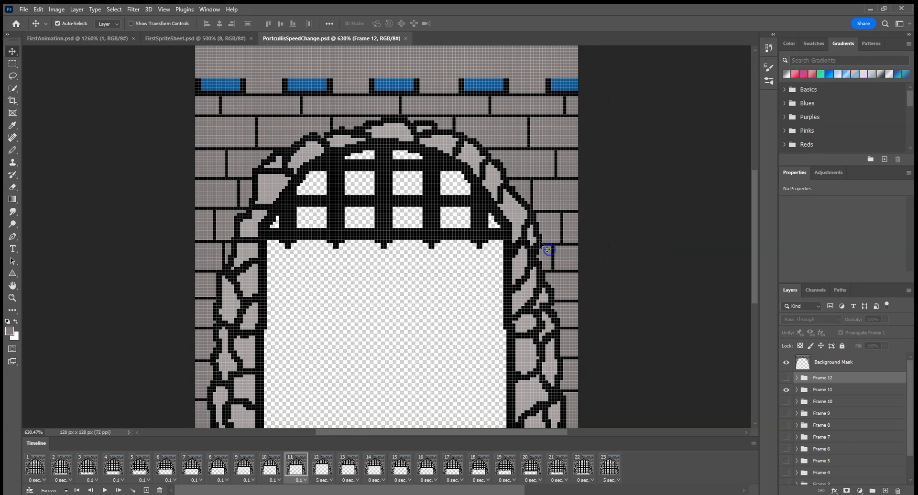
Step: Create a new document 512 pixels wide and 384 pixels high at 72 pixels/inch with a transparent background
click(23, 10)
click(24, 19)
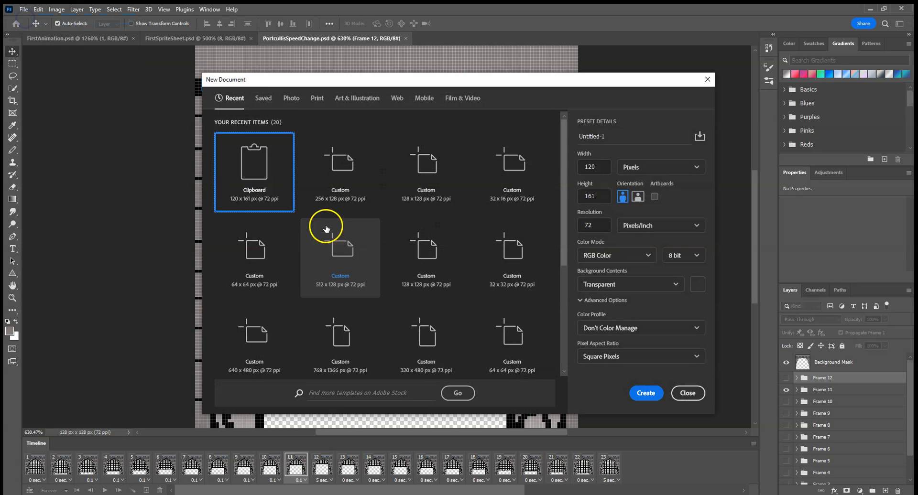
double_click(598, 166)
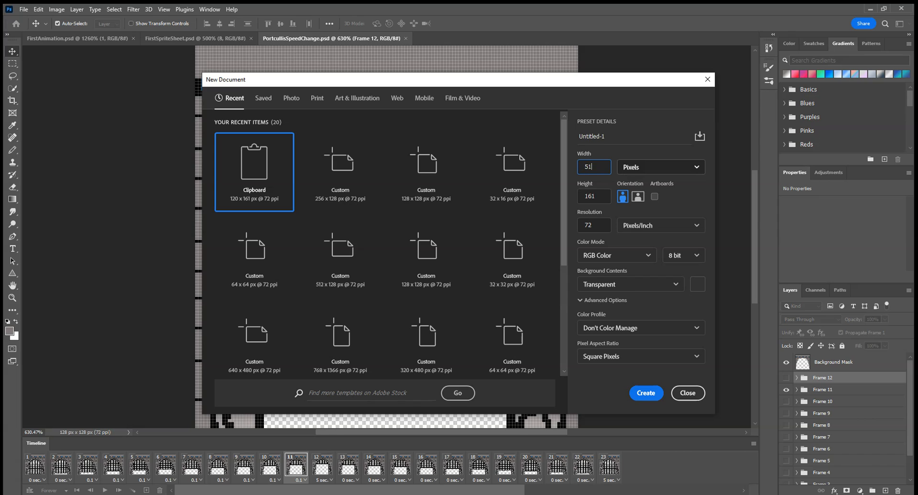
text(512)
double_click(595, 196)
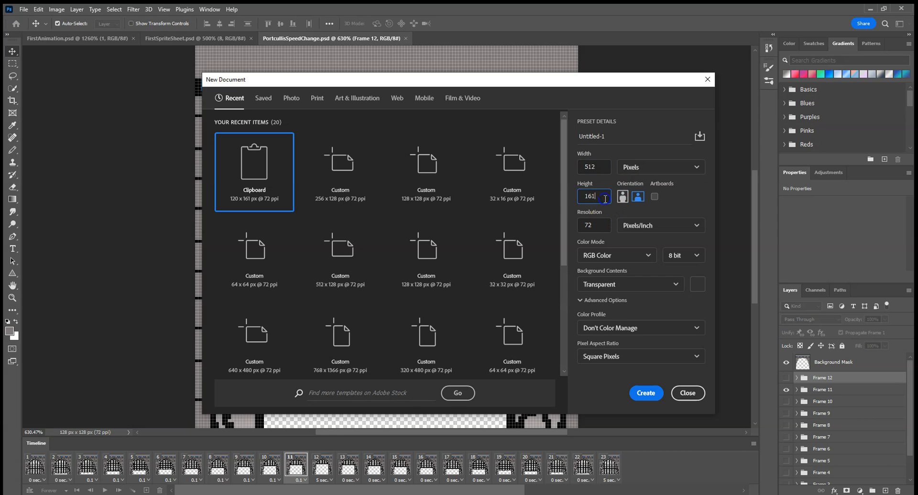
click(421, 494)
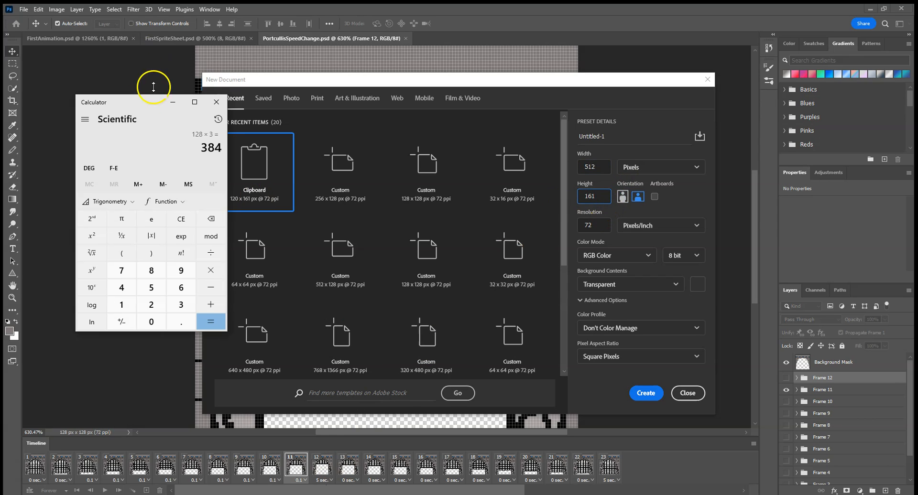
click(601, 196)
text(384)
click(599, 167)
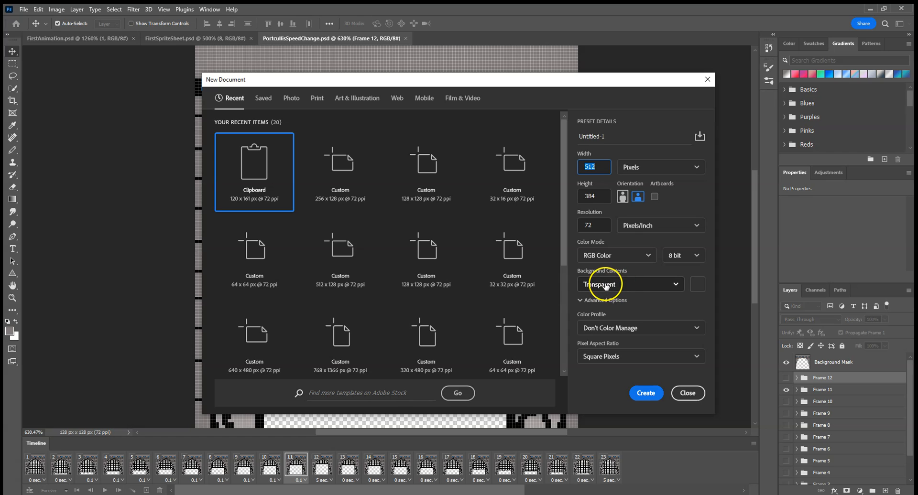
click(645, 393)
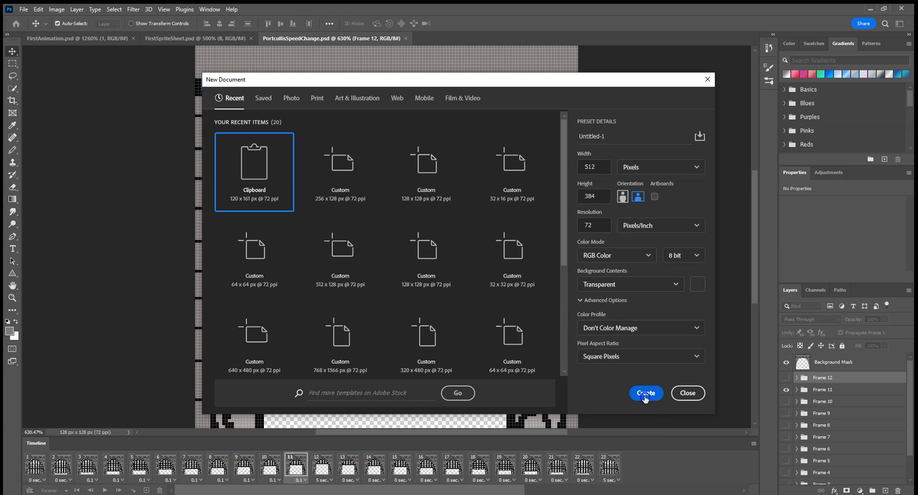
Step: Close the Timeline for the new blank document to free up canvas space
key(ctrl+0)
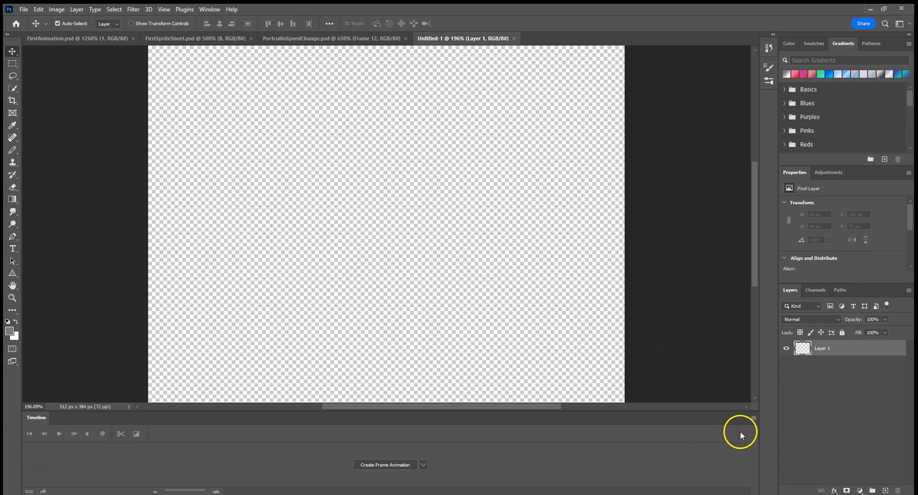
click(753, 419)
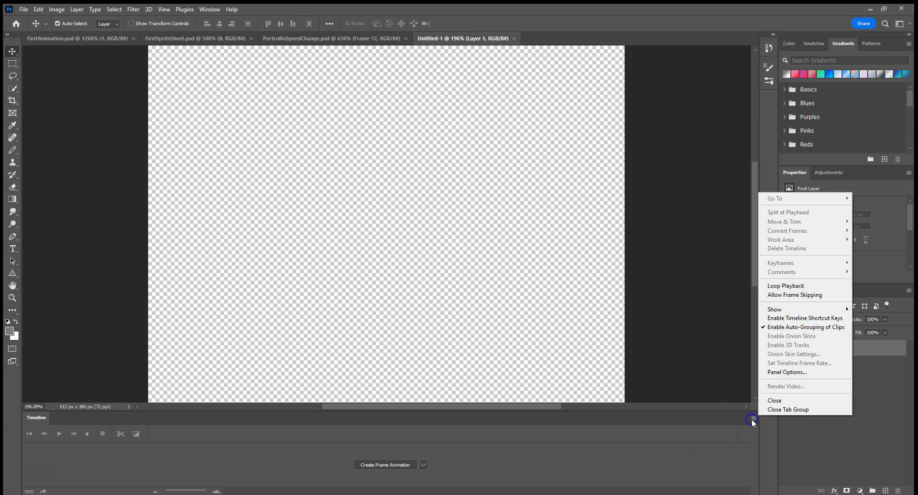
click(772, 400)
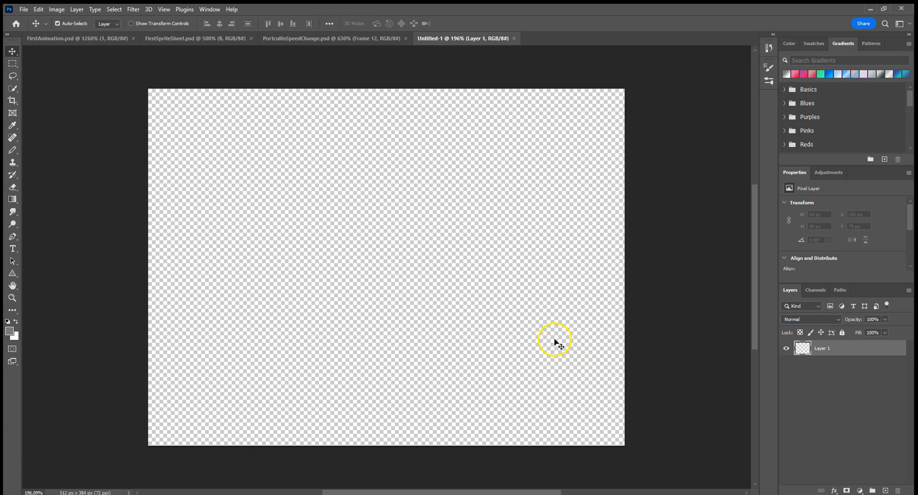
Step: Copy the Background Mask layer and Frame 12 group from PortcullisSpeedChange.psd into the blank 512 × 384 document, and make Frame 12 visible
click(336, 38)
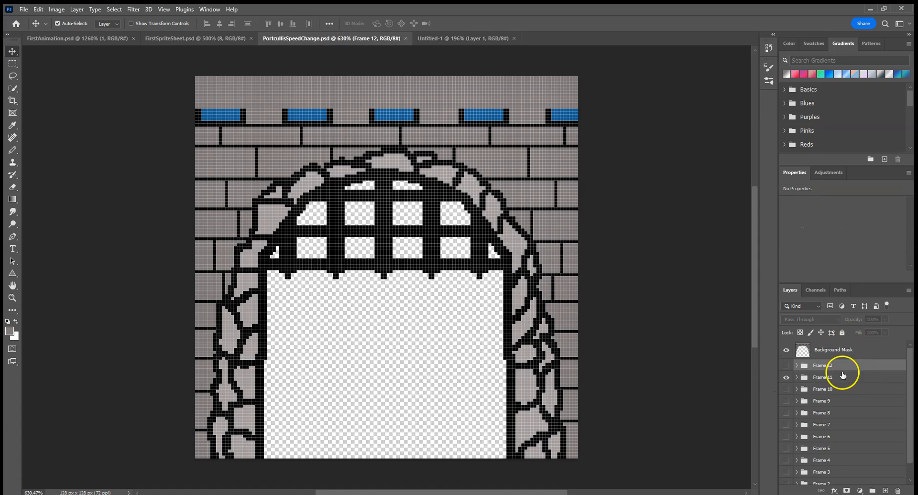
click(832, 349)
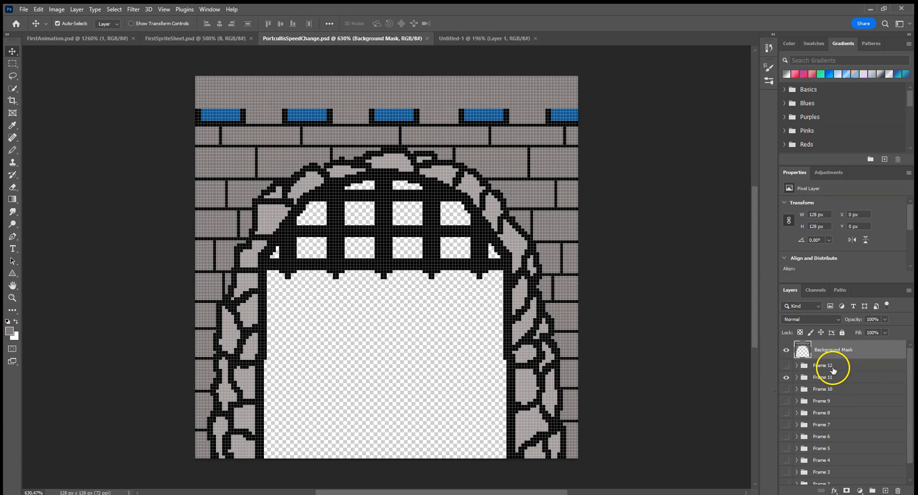
click(832, 365)
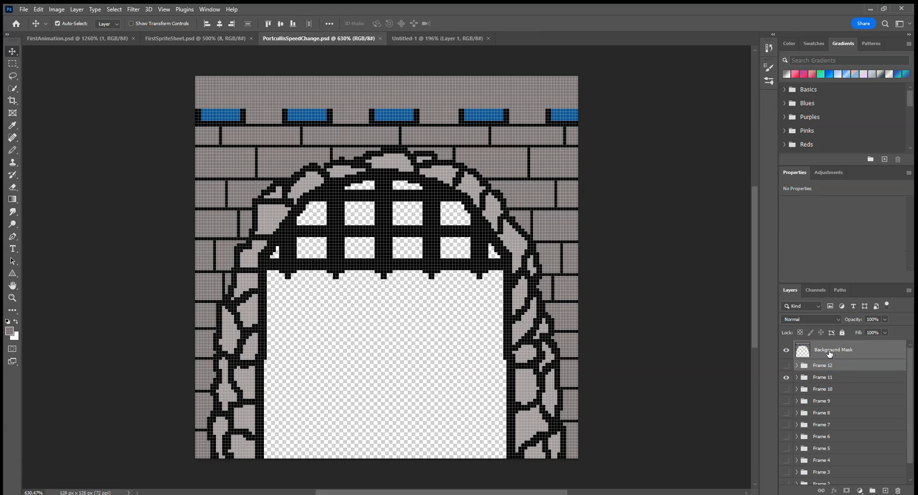
drag(405, 27, 816, 352)
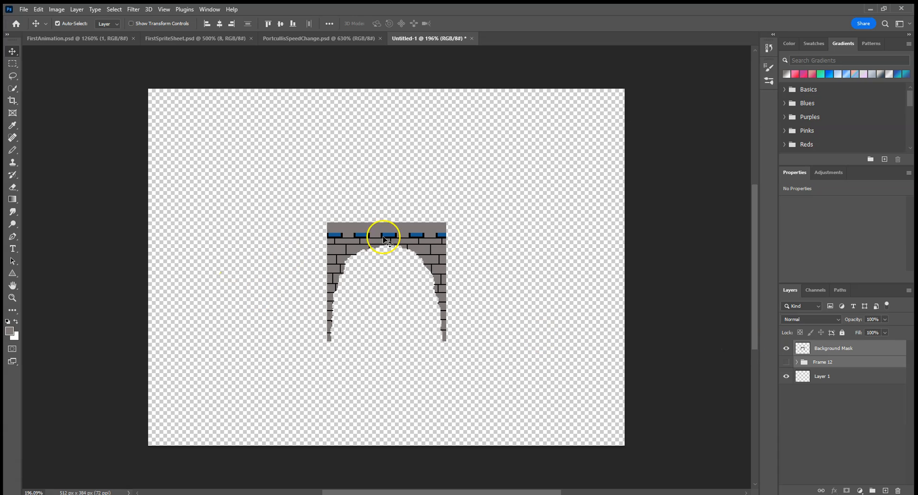
click(786, 362)
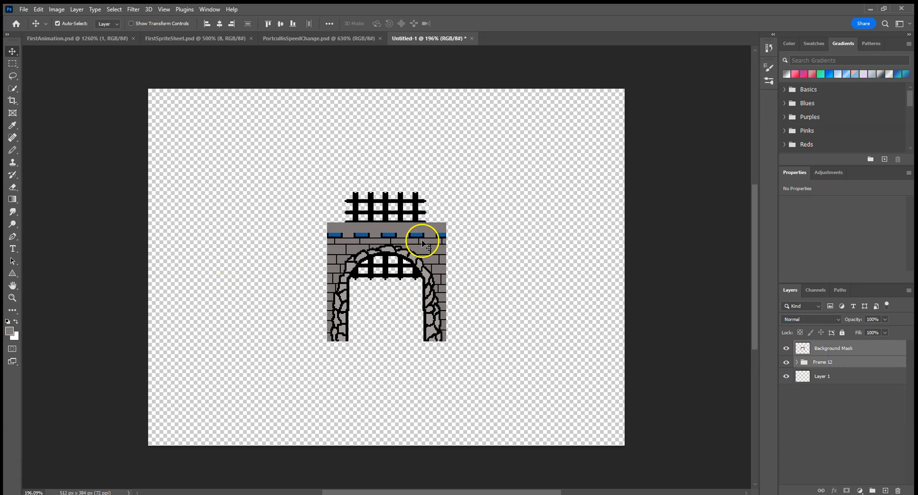
Step: Move the copied gate artwork up and left on the canvas, and hide both the Frame 12 group and the Background Mask layer
drag(426, 242, 358, 200)
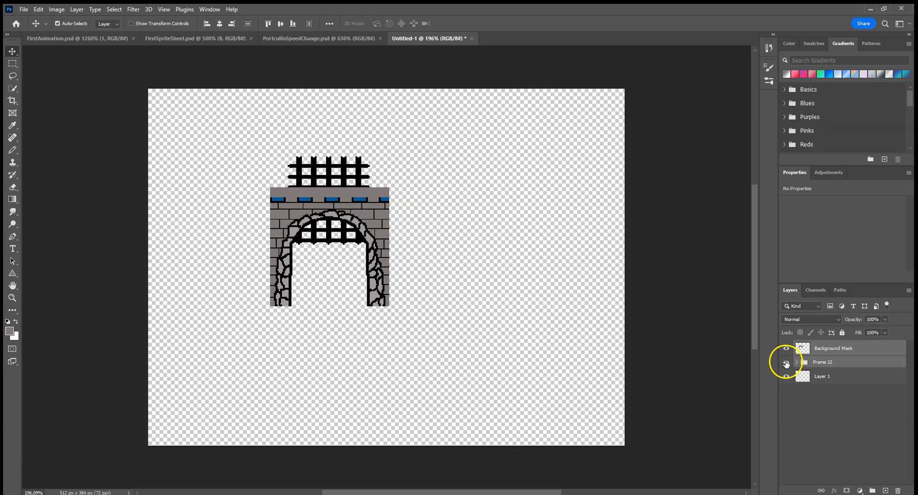
click(786, 362)
click(786, 348)
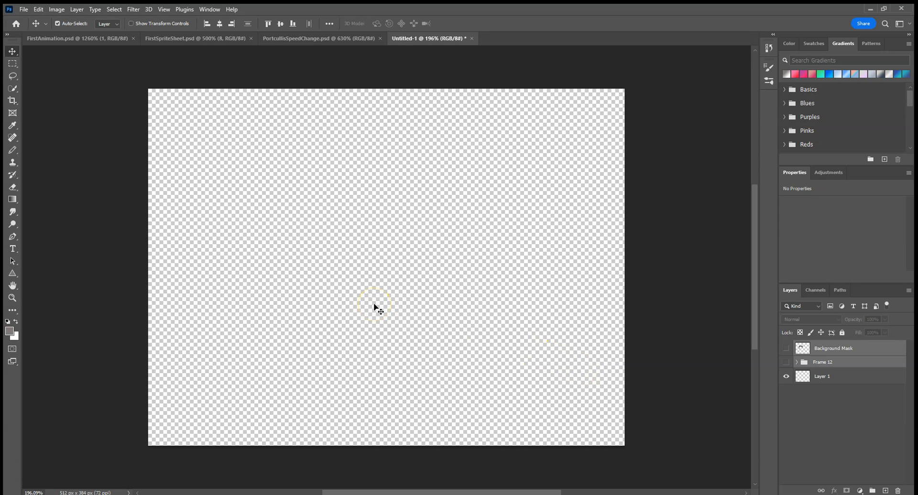
click(165, 10)
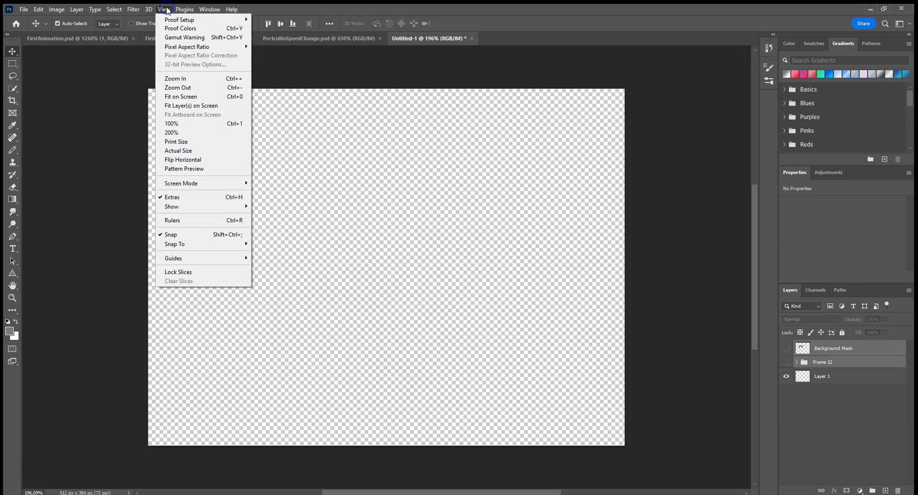
mouse_move(191, 206)
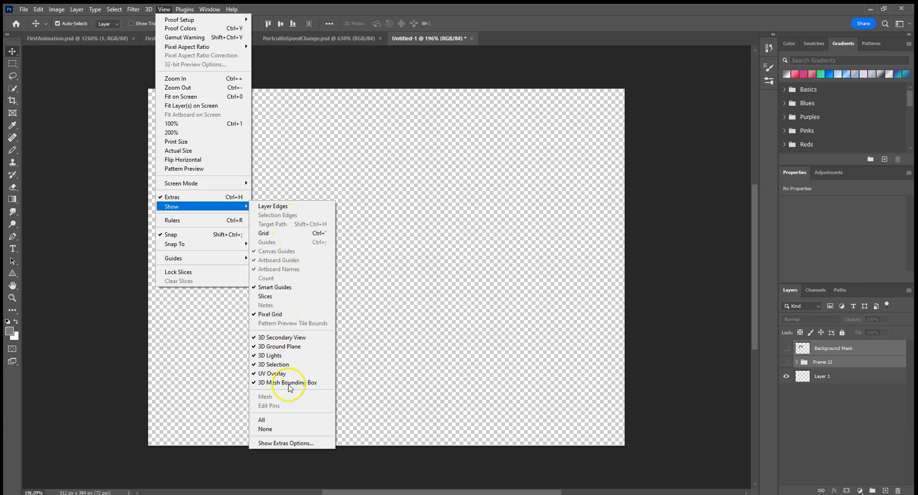
click(280, 233)
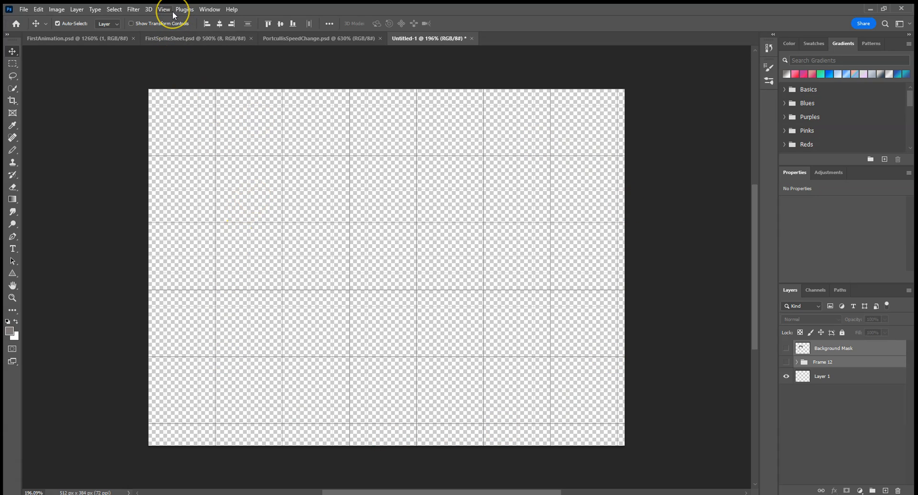
key(ctrl+z)
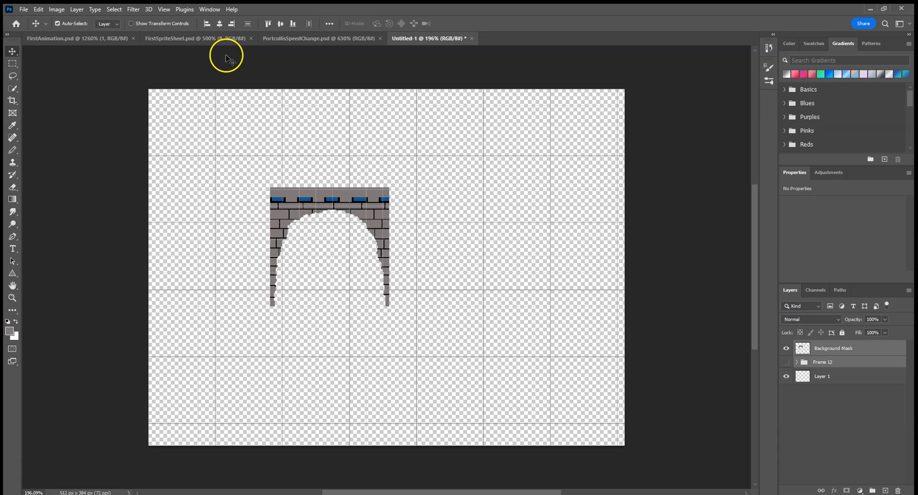
click(787, 362)
click(786, 349)
click(787, 363)
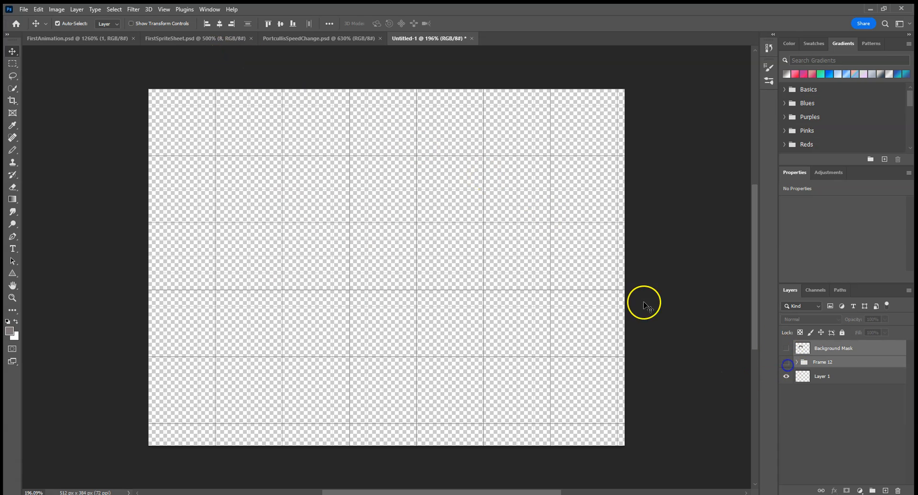
click(149, 10)
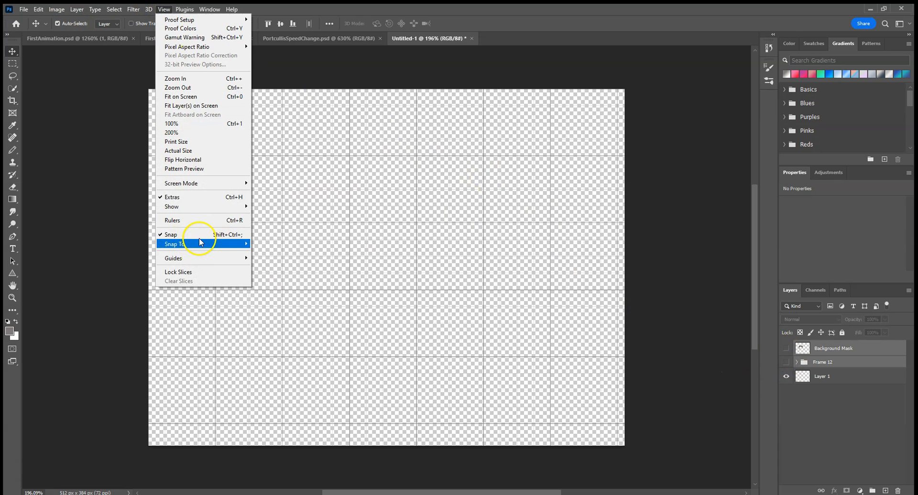
mouse_move(210, 206)
click(287, 235)
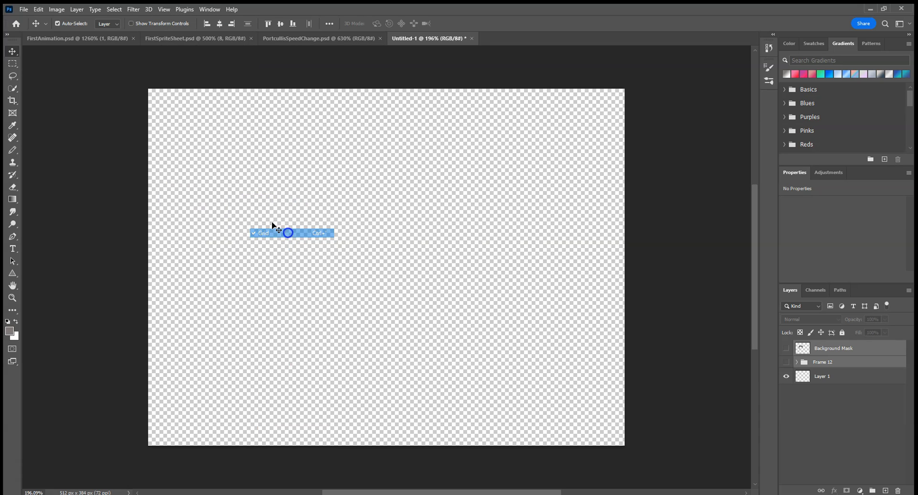
Step: Start a new guide layout for the canvas with 4 columns and 3 rows
click(161, 11)
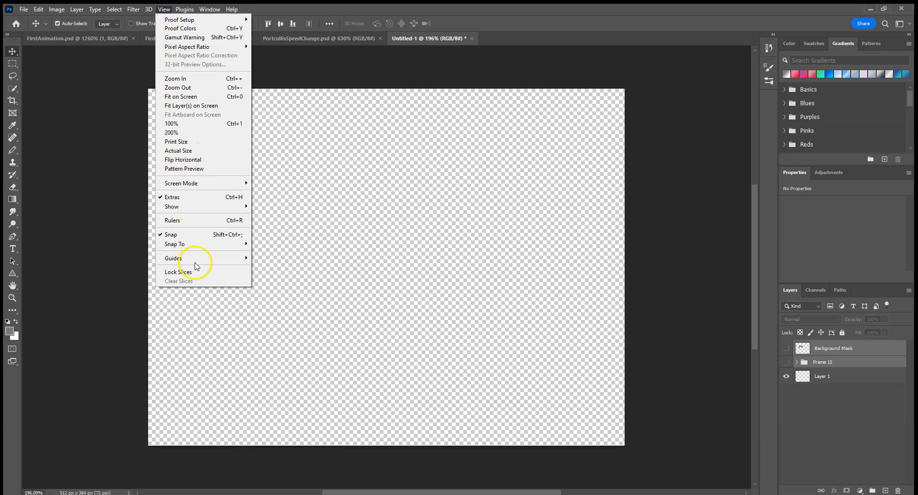
mouse_move(197, 259)
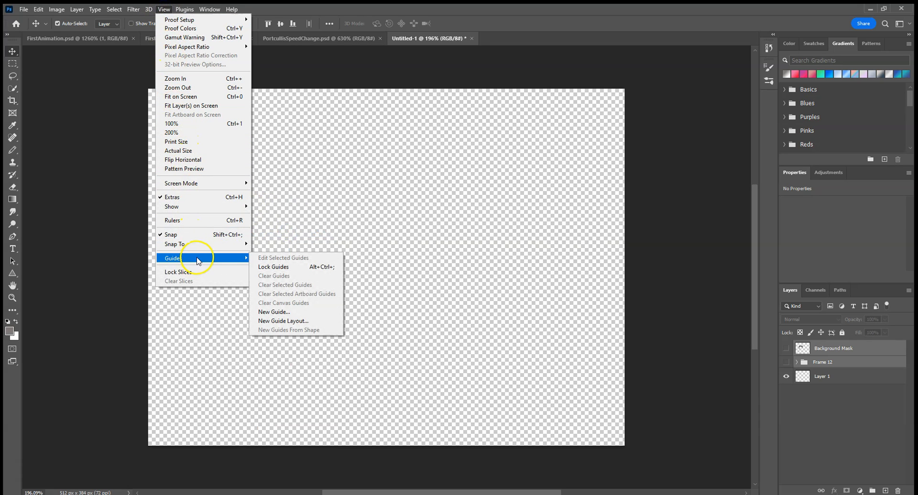
click(284, 321)
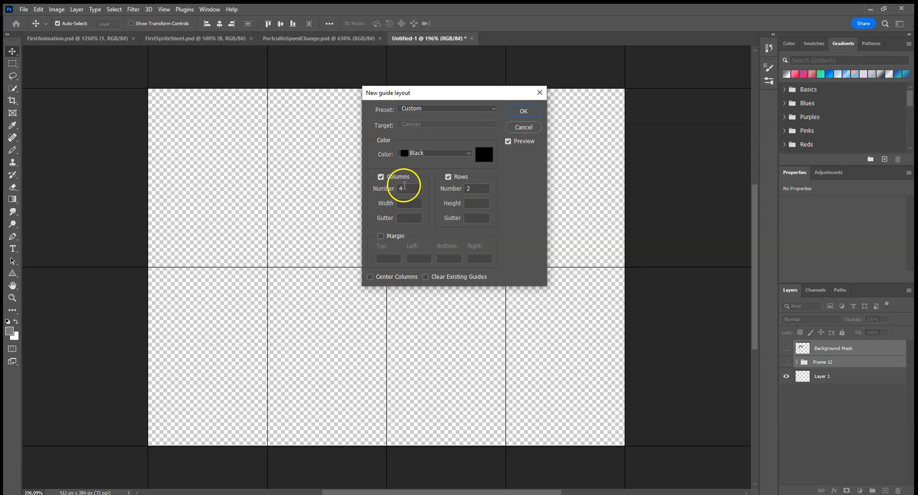
click(437, 189)
text(3)
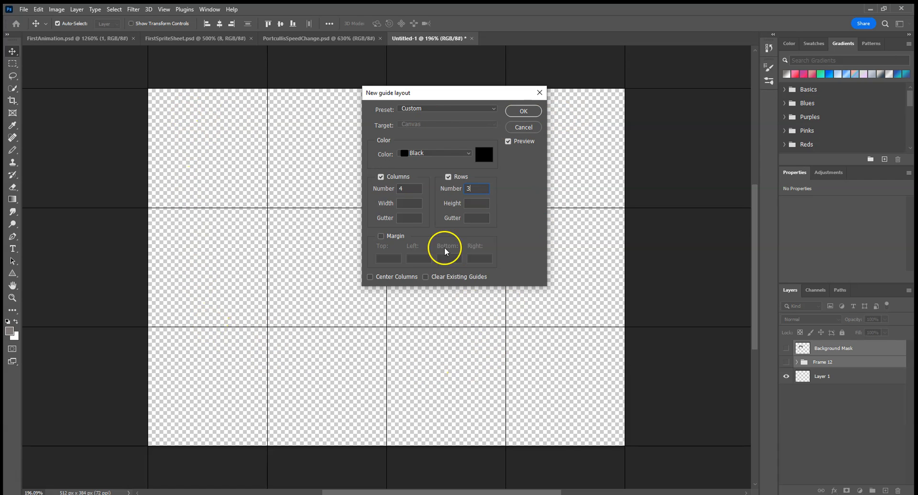
Step: Preview the layout guides in Cyan and set their colour to Light Red
click(431, 152)
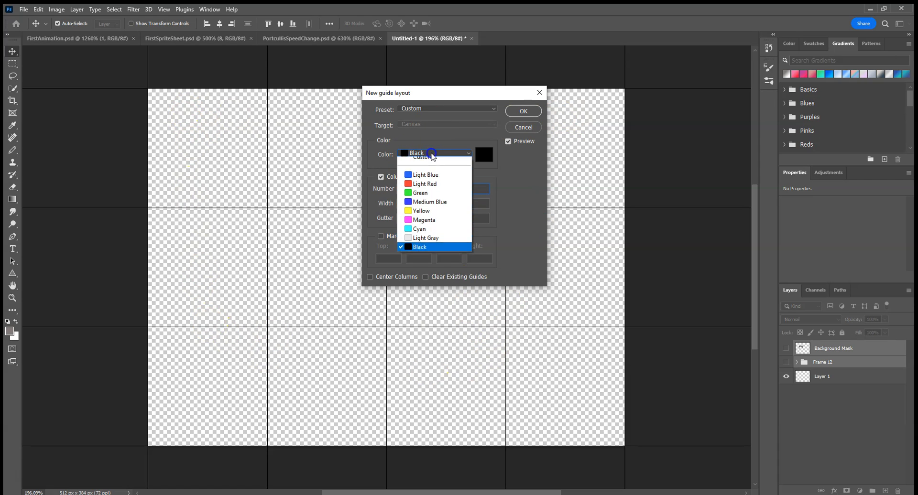
click(419, 234)
click(423, 153)
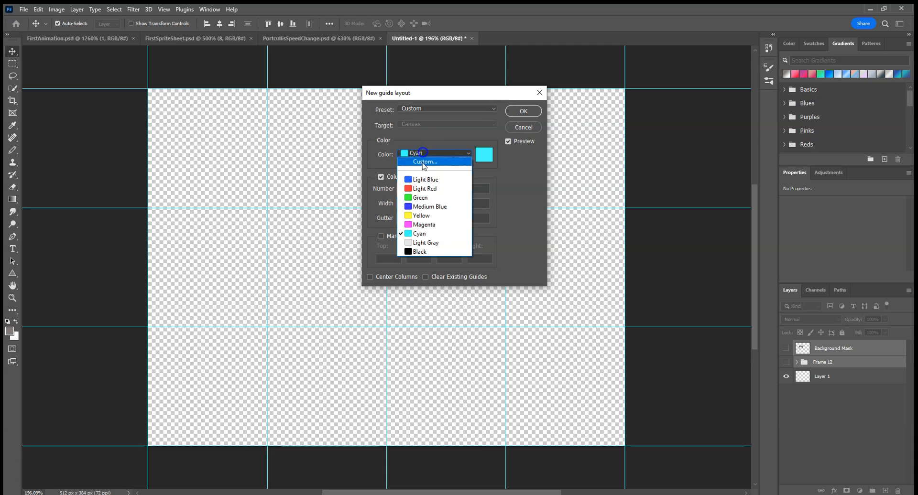
click(423, 188)
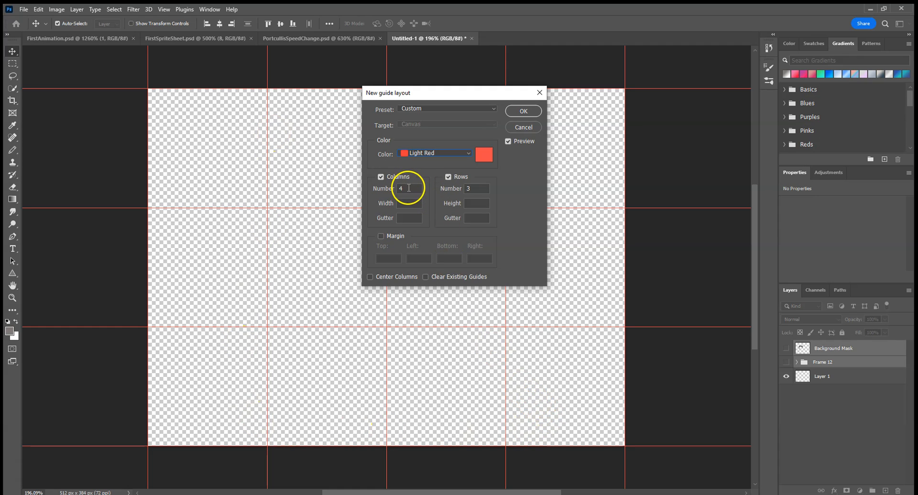
Step: Try a guide layout based on 128 px column width and 128 px row height, with the column and row counts cleared
click(409, 203)
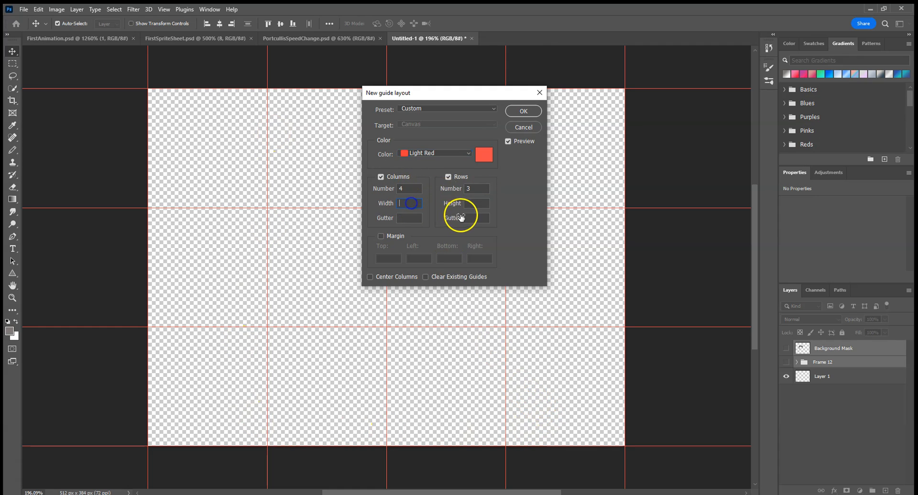
click(387, 191)
key(BackSpace)
double_click(472, 189)
key(BackSpace)
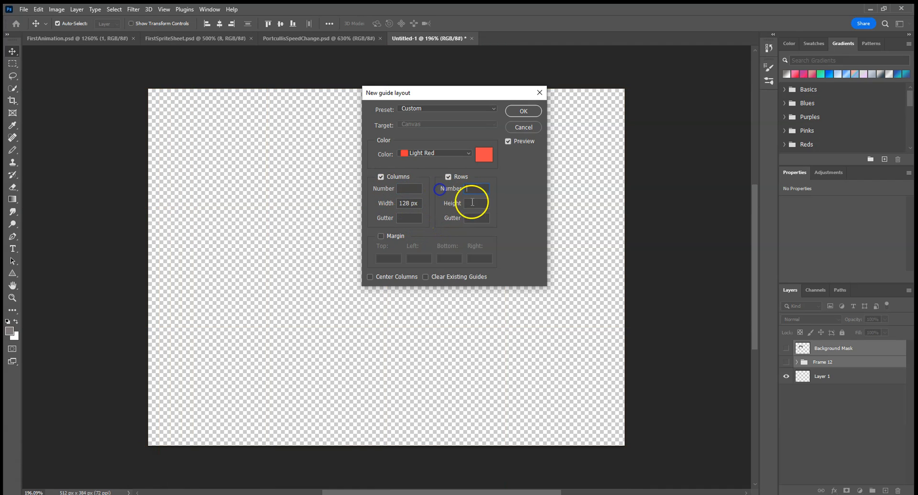
click(475, 204)
text(128)
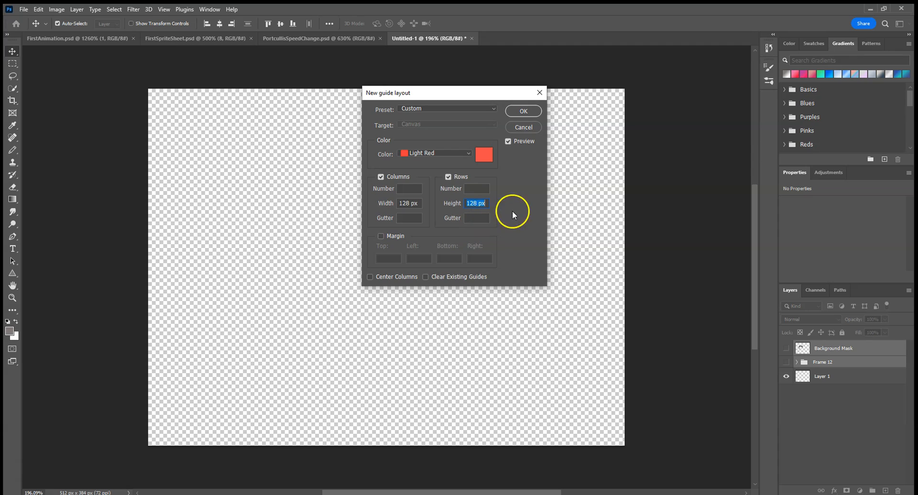
click(476, 219)
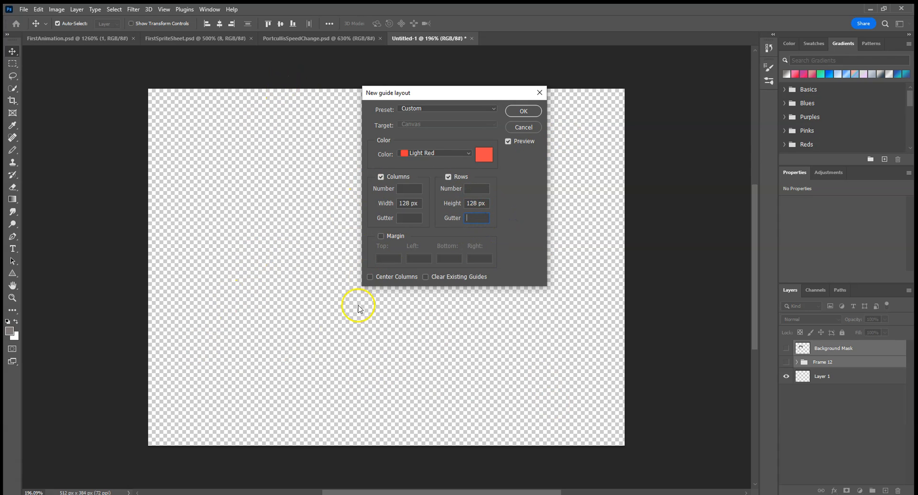
Step: Set the guide layout's column count to 4 and its row count to 3 alongside the 128 px cell size
click(379, 204)
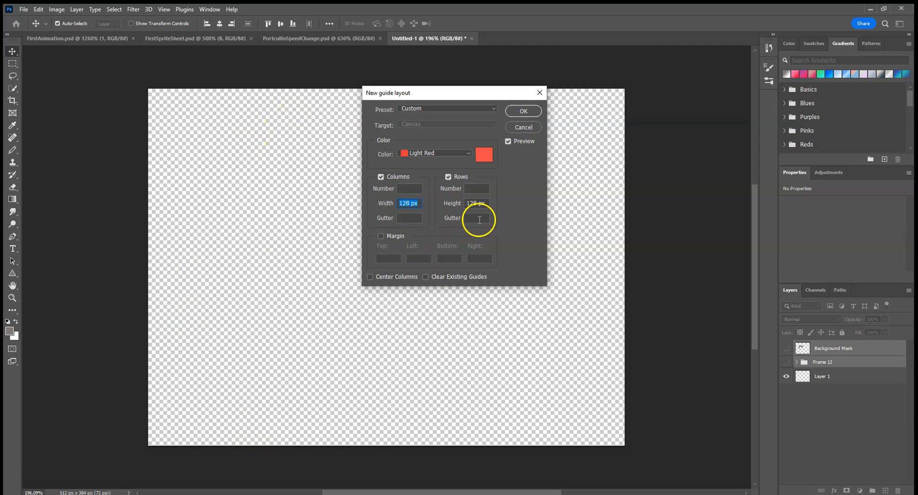
text(4)
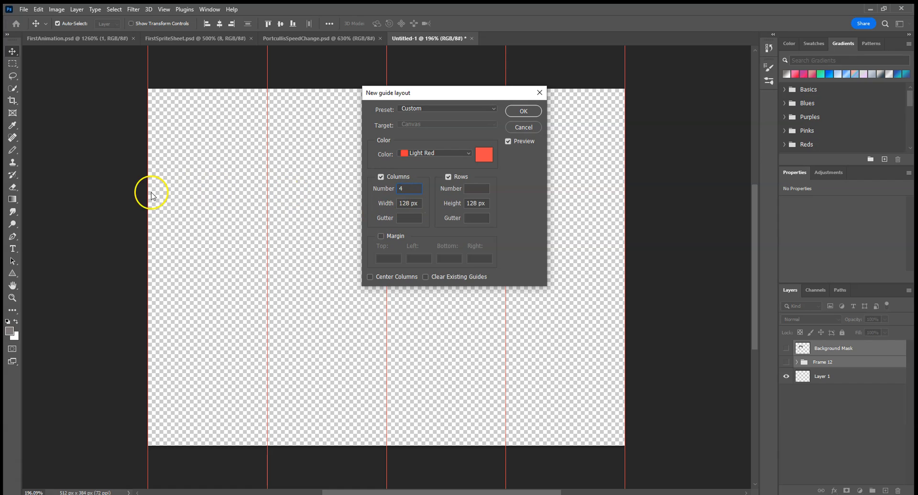
click(481, 190)
text(3)
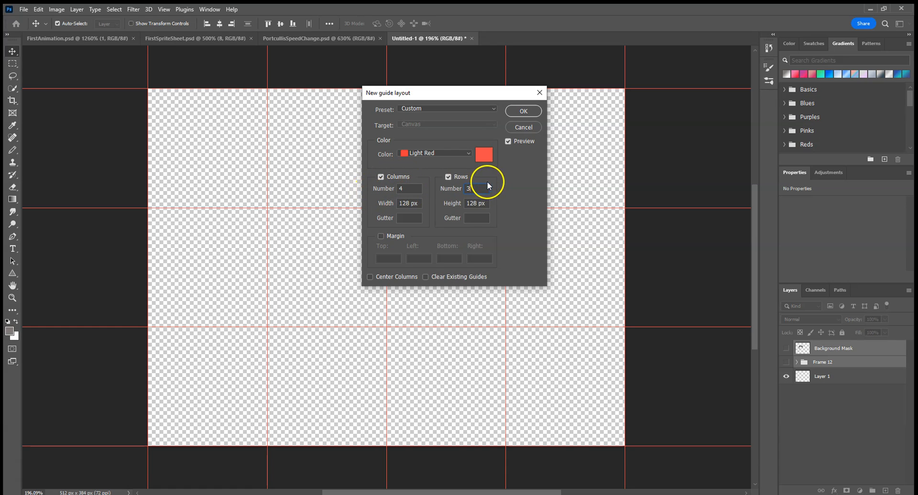
Step: Clear the row height and column width from the guide layout, keeping only the column and row counts
click(487, 204)
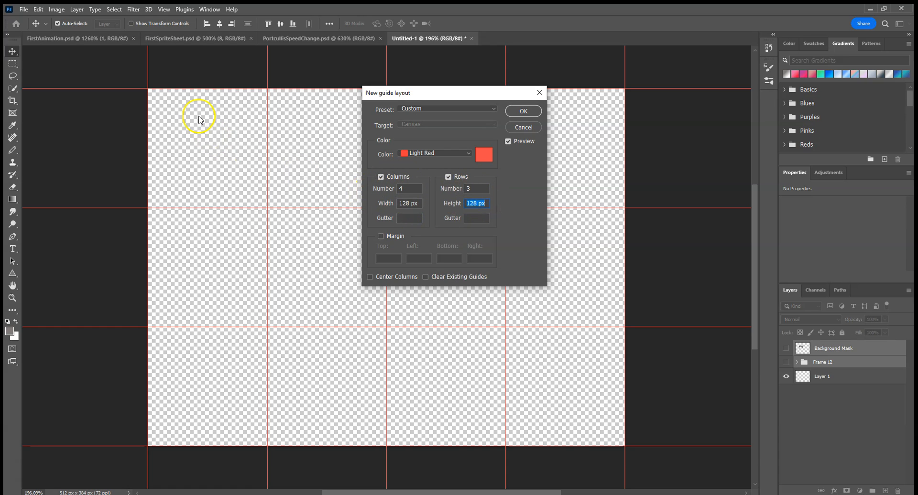
key(BackSpace)
click(404, 205)
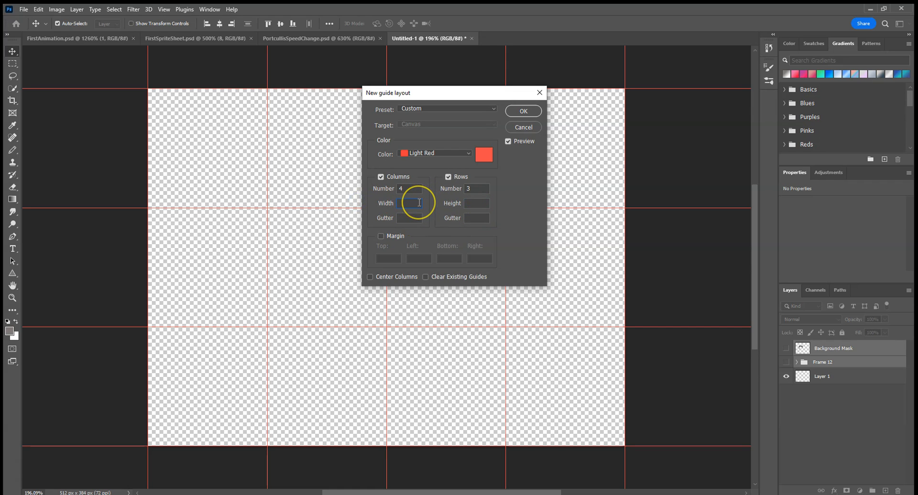
Step: Try a column width of 128 px with a row height of 100 px in the guide layout
text(128)
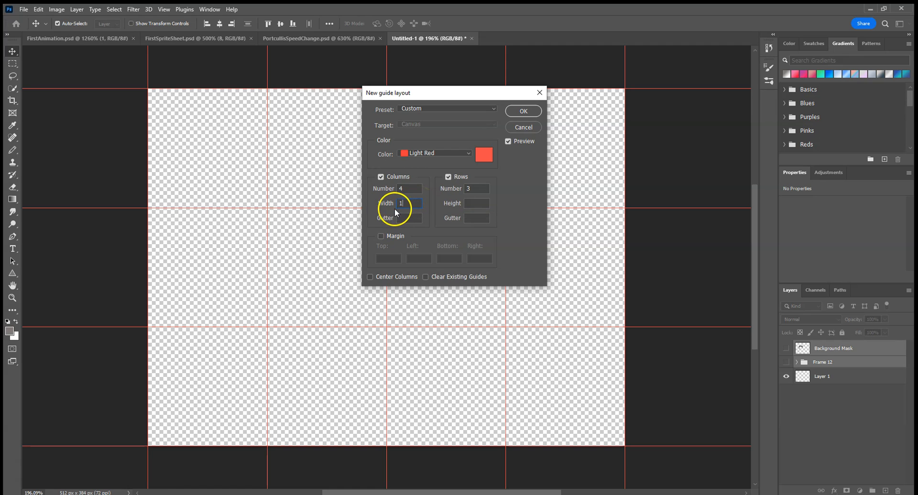
click(472, 204)
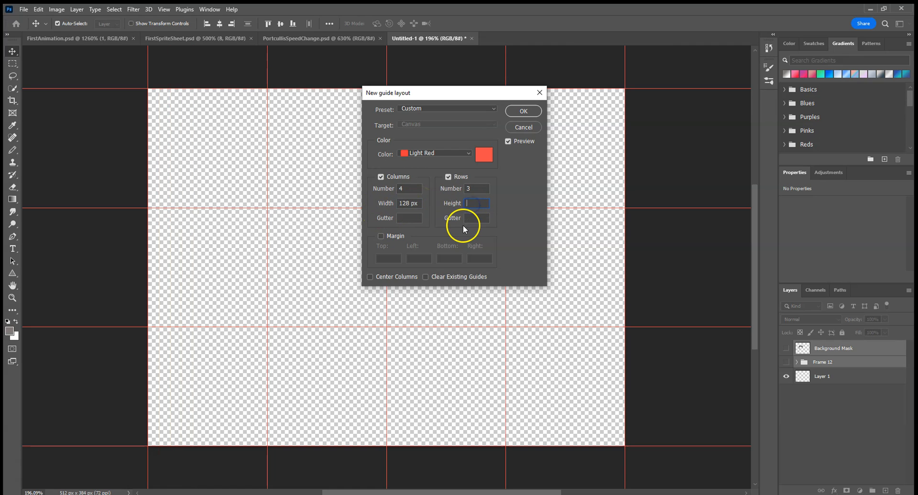
text(100)
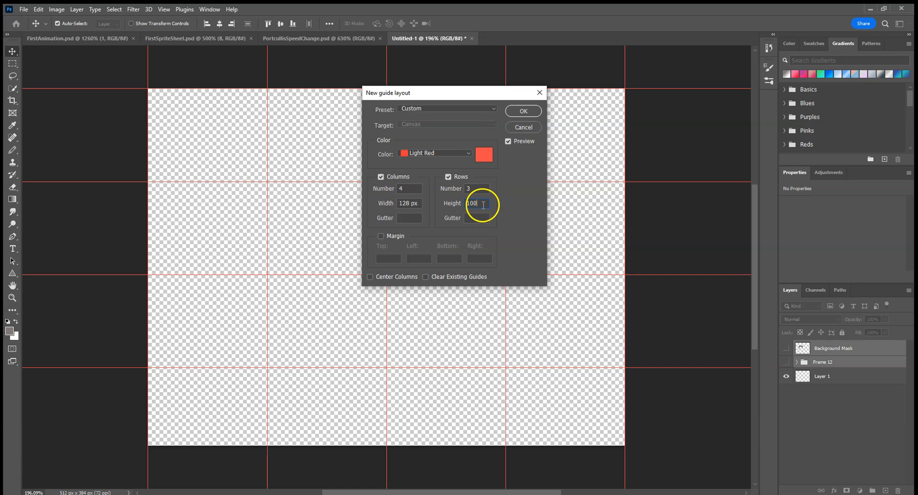
Step: Remove the trial row height and column width so the guides are distributed equally across the canvas
key(BackSpace)
click(415, 204)
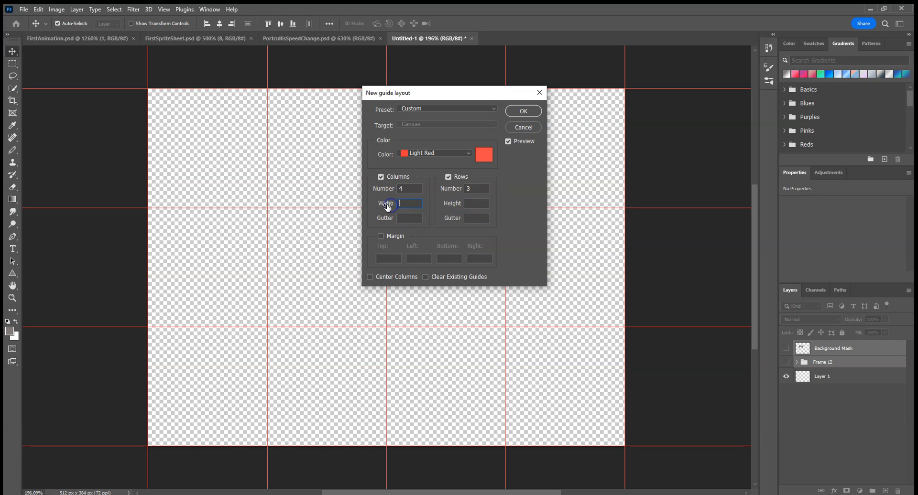
click(479, 203)
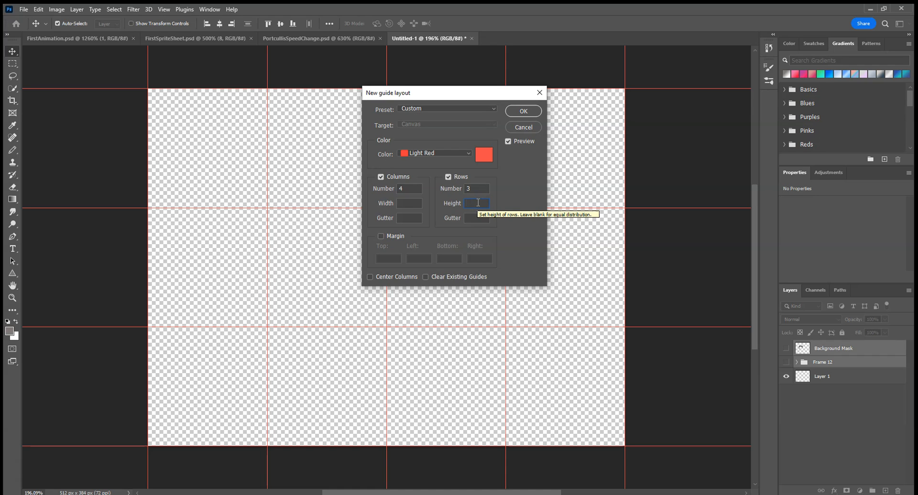
Step: Try a column gutter of 10 in the guide layout and clear it again
click(403, 217)
text(1)
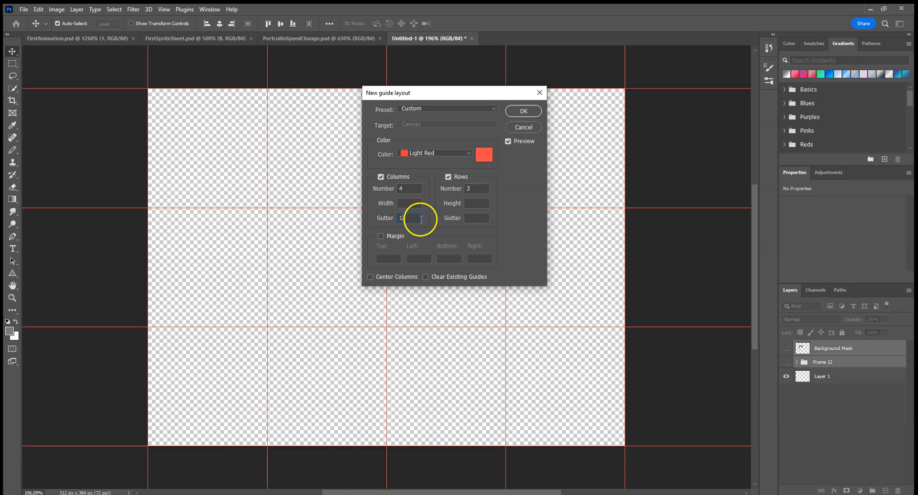
text(0)
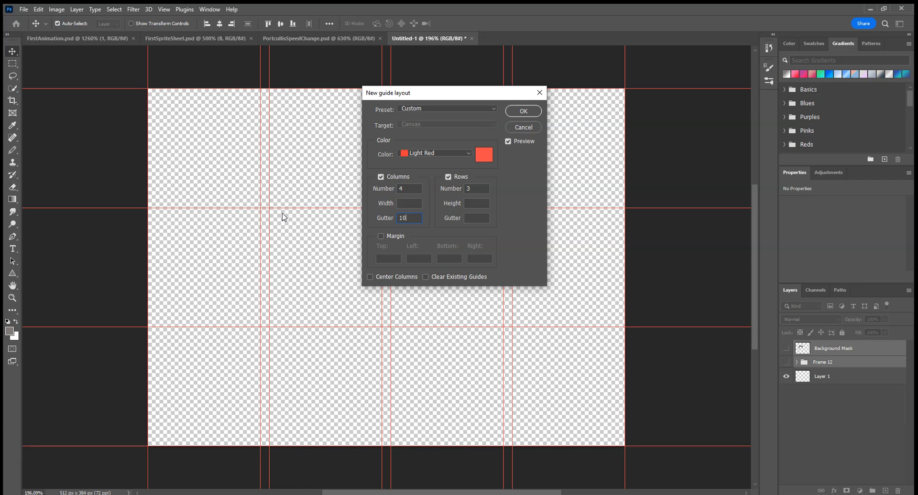
key(BackSpace)
key(BackSpace)
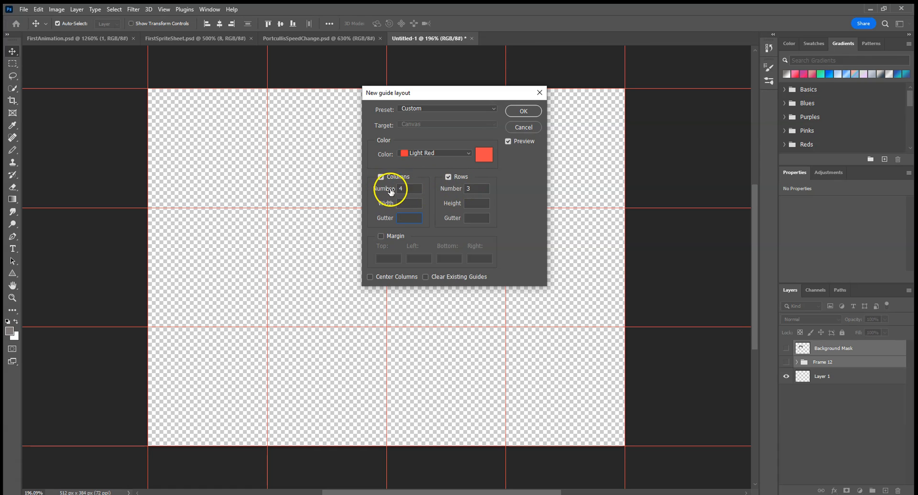
Step: Accept the four-column, three-row guide layout and show the Frame 12 group and its Background Mask layer
click(529, 109)
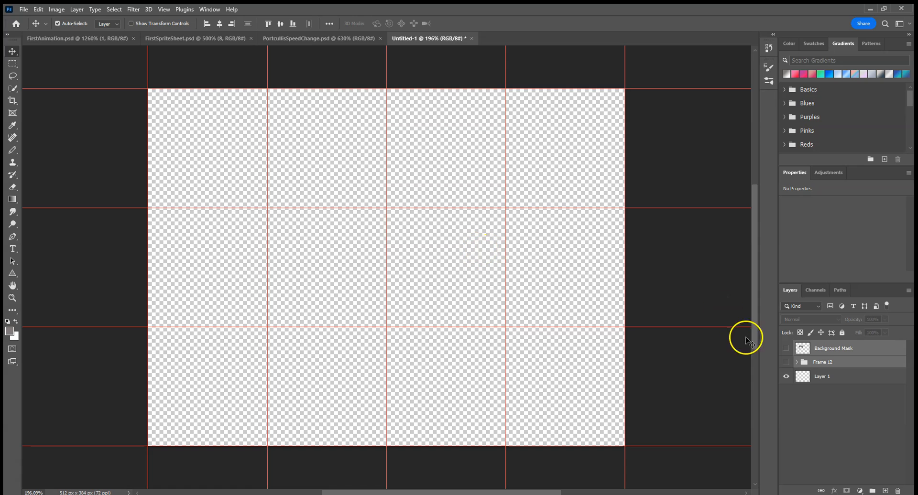
click(786, 362)
click(786, 348)
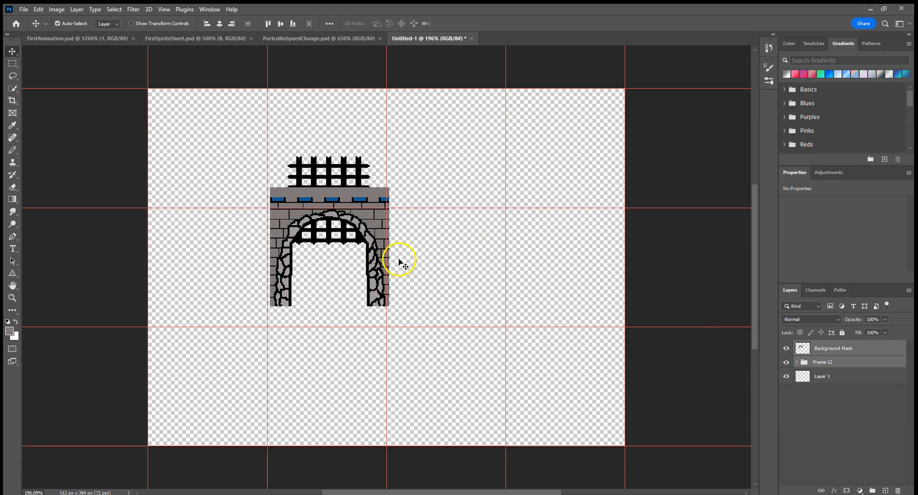
Step: Move the Frame 12 archway into the upper-left guide cell, checking that snapping to guides is enabled
drag(357, 225, 302, 180)
click(175, 10)
mouse_move(164, 9)
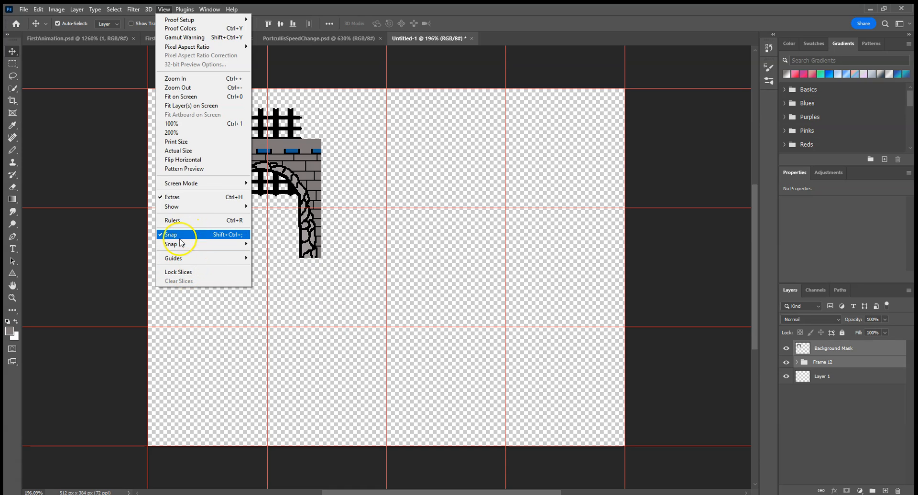
mouse_move(177, 244)
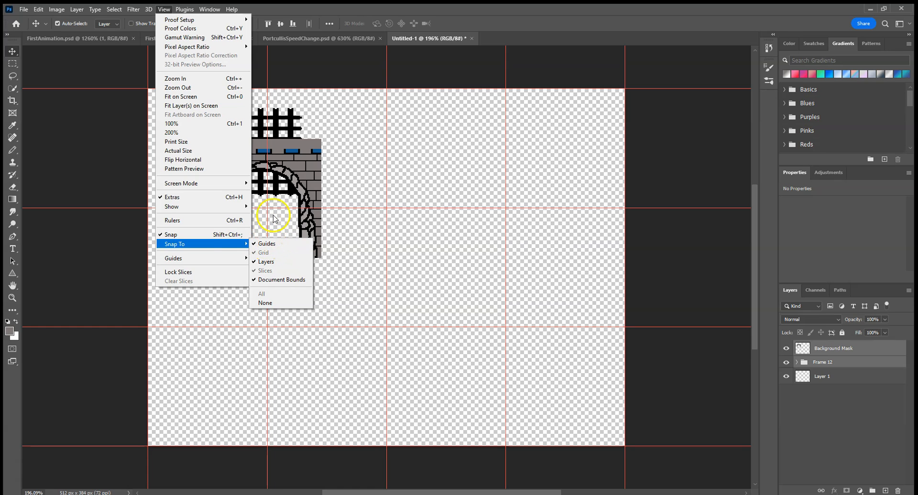
click(294, 161)
drag(241, 153, 180, 107)
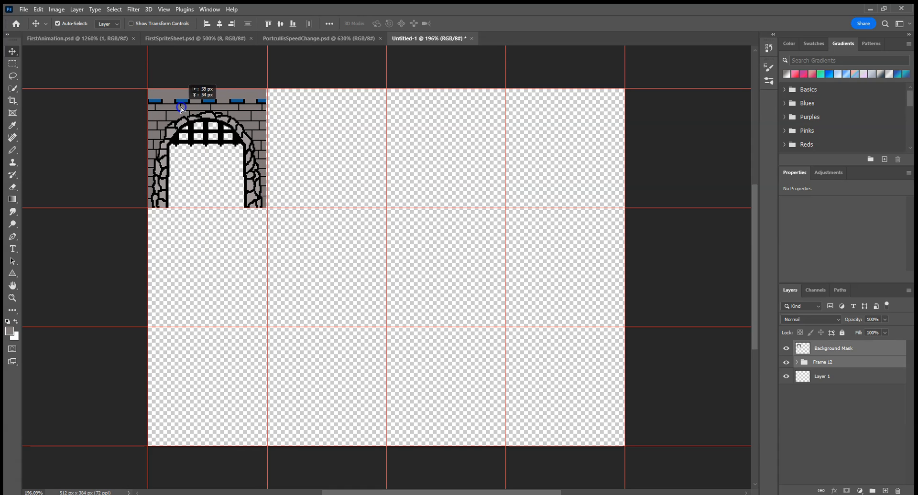
mouse_move(247, 112)
mouse_down()
mouse_move(256, 108)
mouse_move(223, 107)
mouse_move(233, 110)
mouse_up()
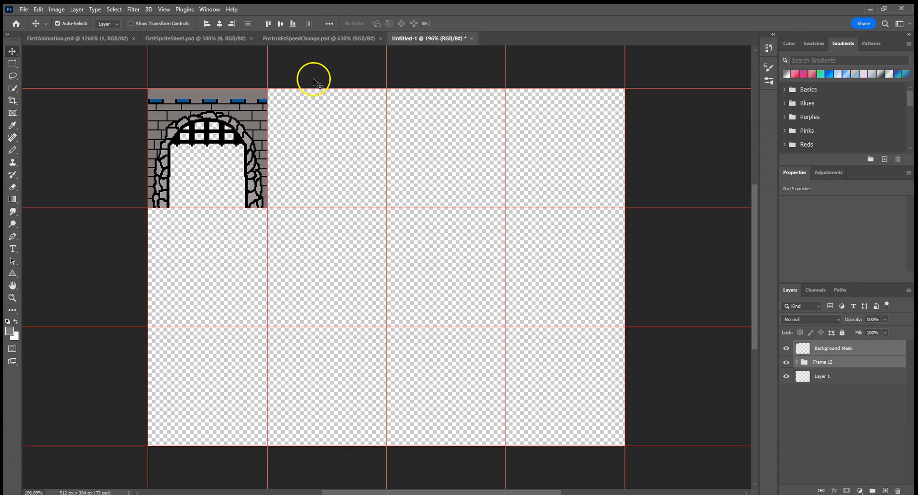
Step: Copy Background Mask and Frame 11 from PortcullisSpeedChange.psd into the sprite sheet and place them in the bottom row's third cell
click(308, 38)
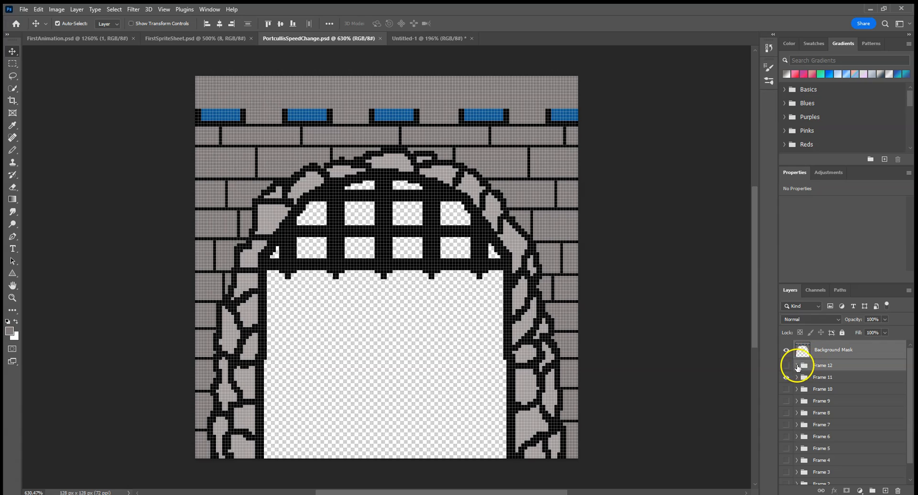
click(820, 349)
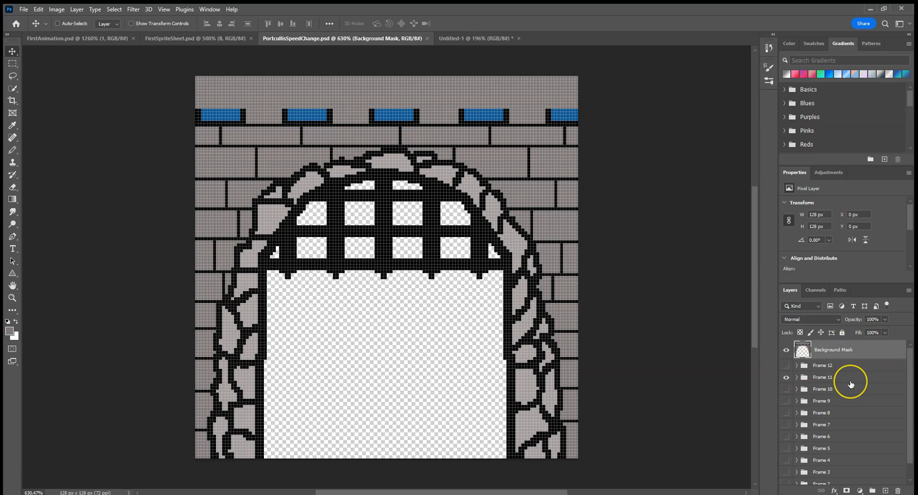
click(846, 381)
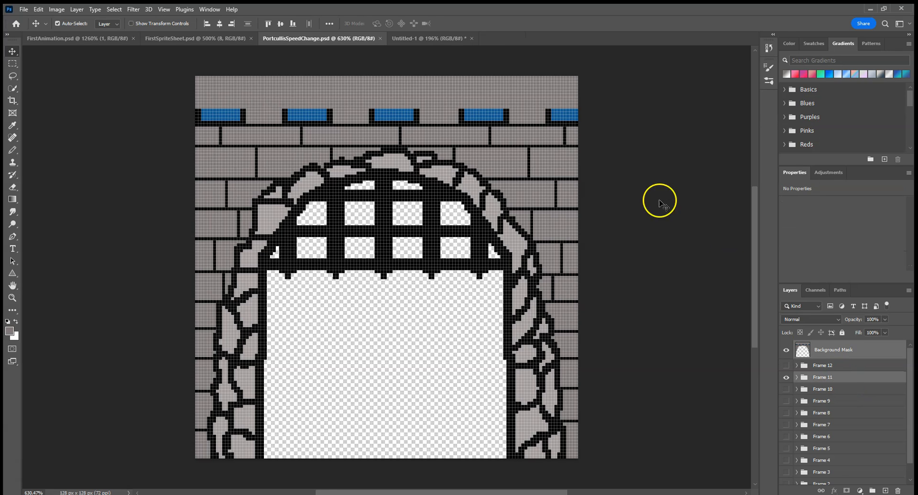
click(425, 37)
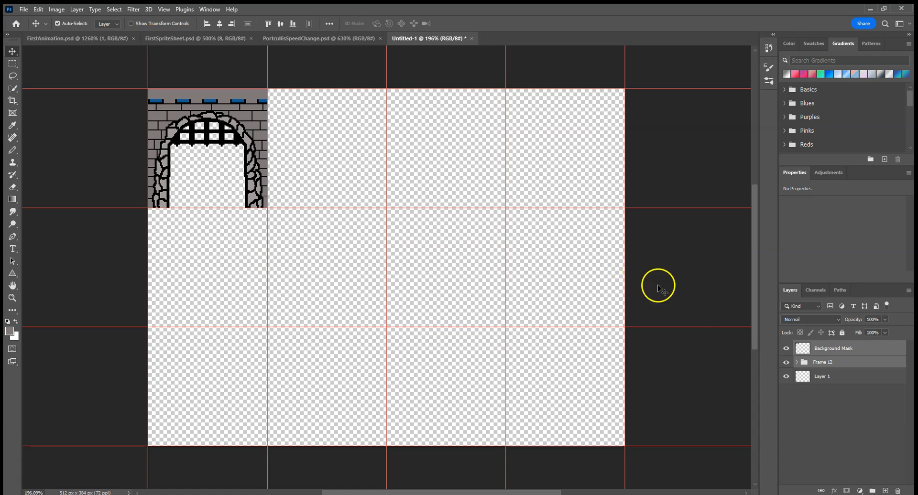
click(821, 411)
key(ctrl+v)
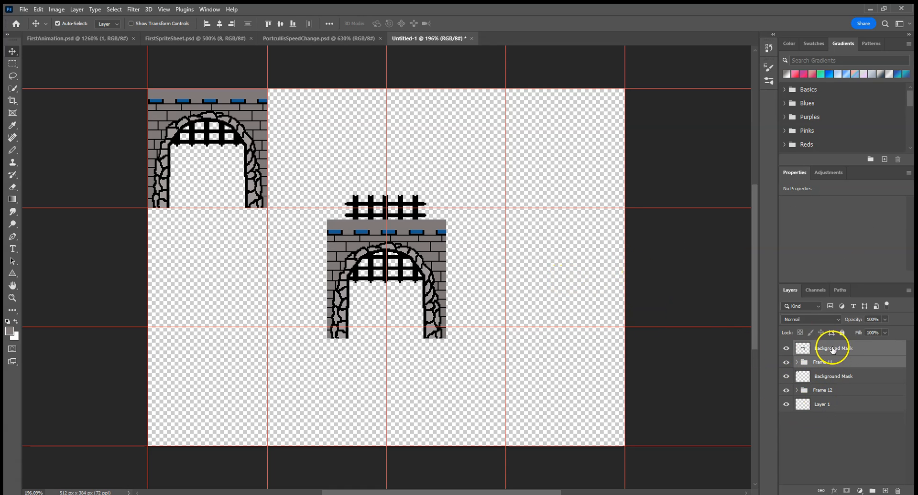
drag(427, 253, 486, 359)
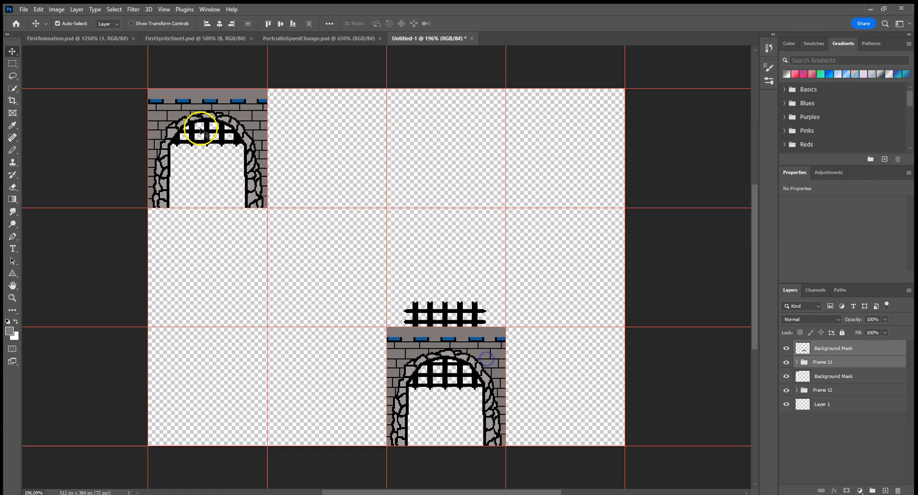
Step: Move Frame 12 together with its Background Mask into the bottom row's fourth cell and deselect the layers
click(166, 107)
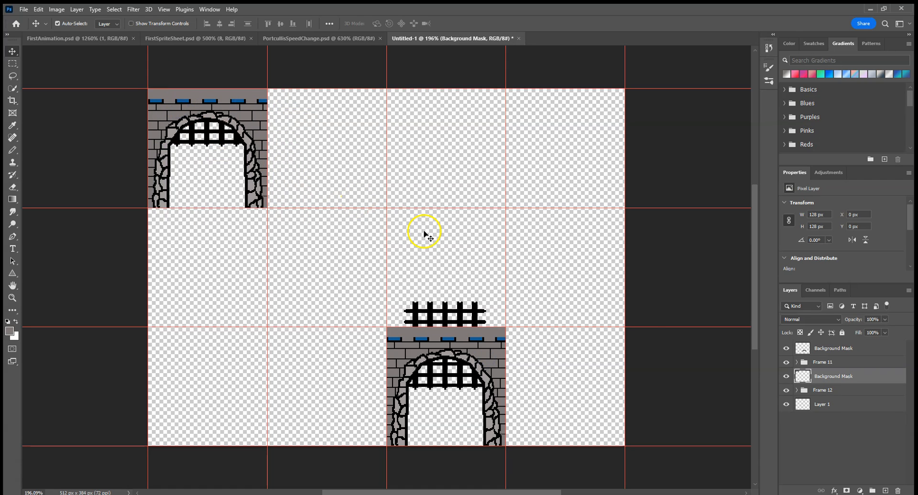
click(829, 390)
ctrl+click(823, 377)
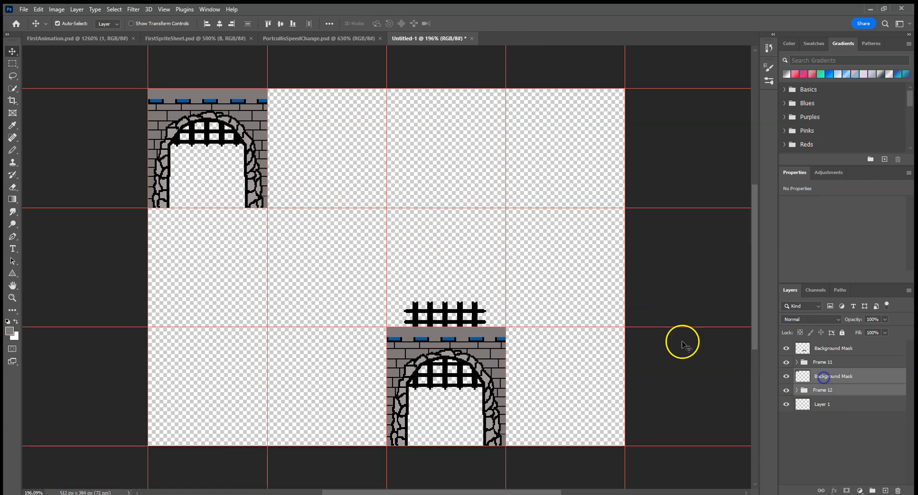
drag(167, 103, 524, 339)
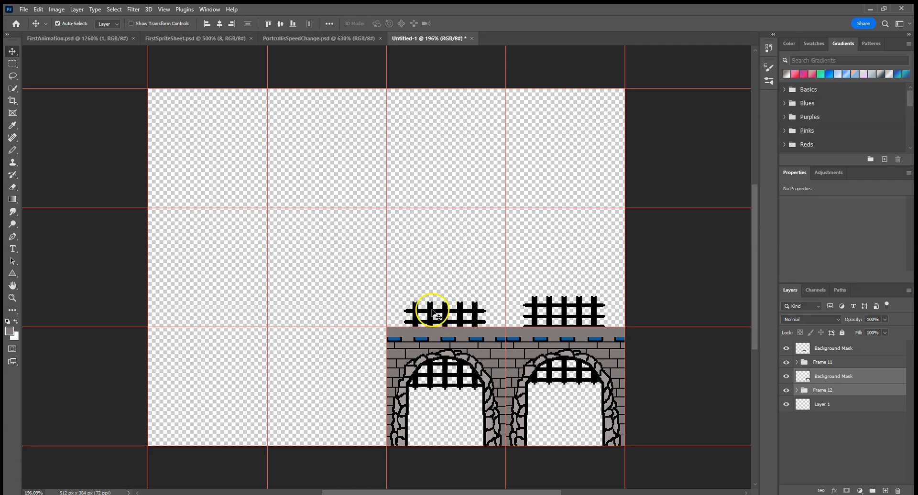
click(423, 273)
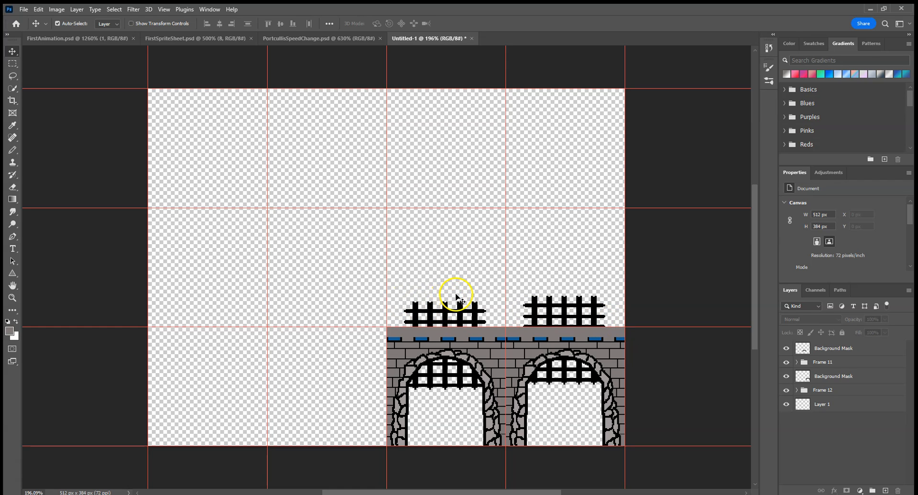
Step: Try cropping the canvas to the Frame 11 cell and undo the crop
click(13, 101)
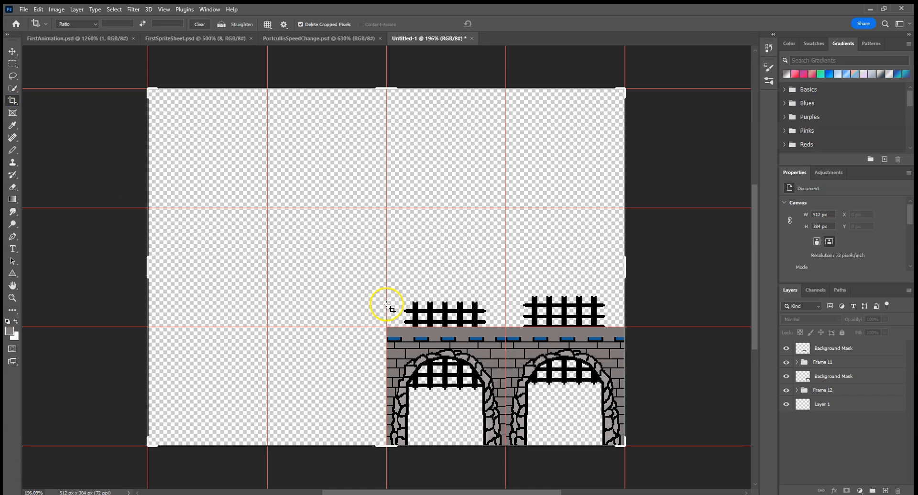
drag(387, 328, 507, 446)
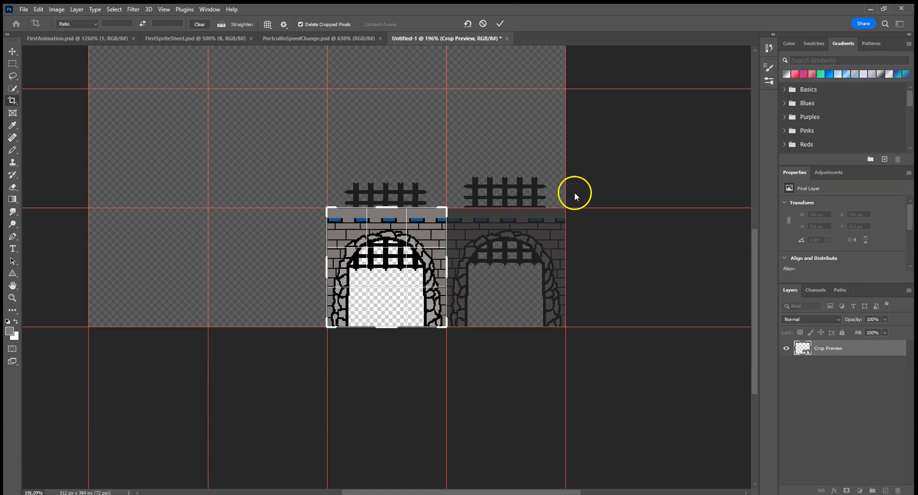
click(500, 24)
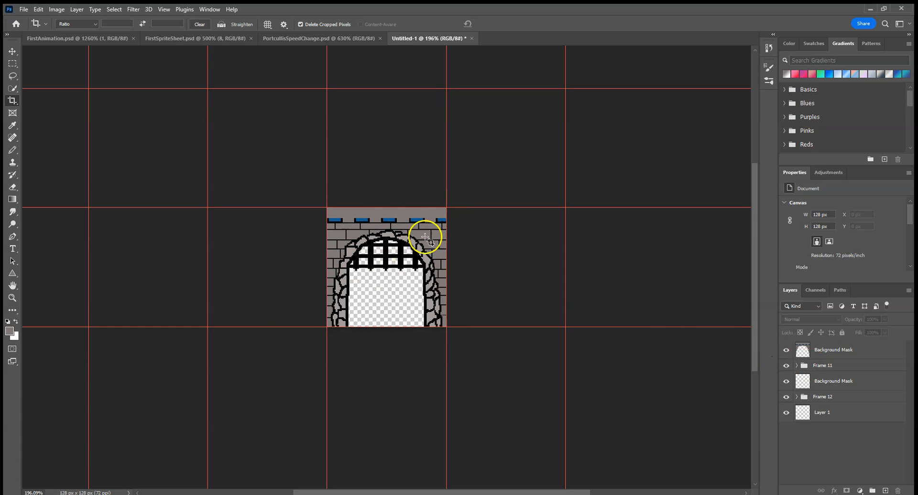
key(ctrl+z)
scroll(526, 306, down, 5)
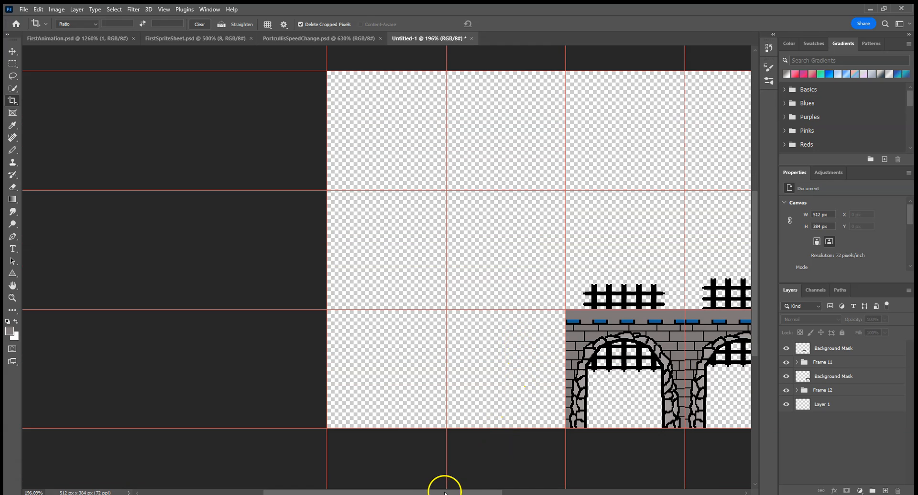
Step: Erase the part of Frame 11's Gate layer that sticks out above its archway
drag(445, 493, 514, 492)
click(830, 353)
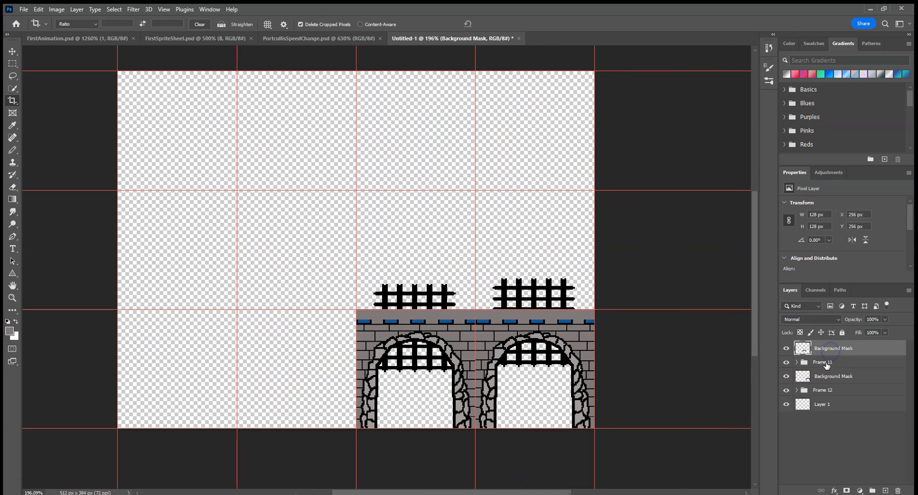
click(826, 363)
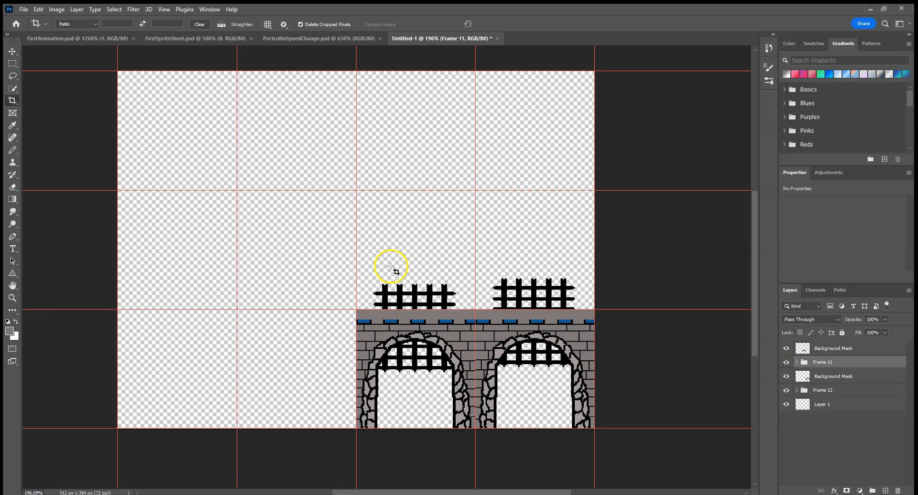
click(796, 363)
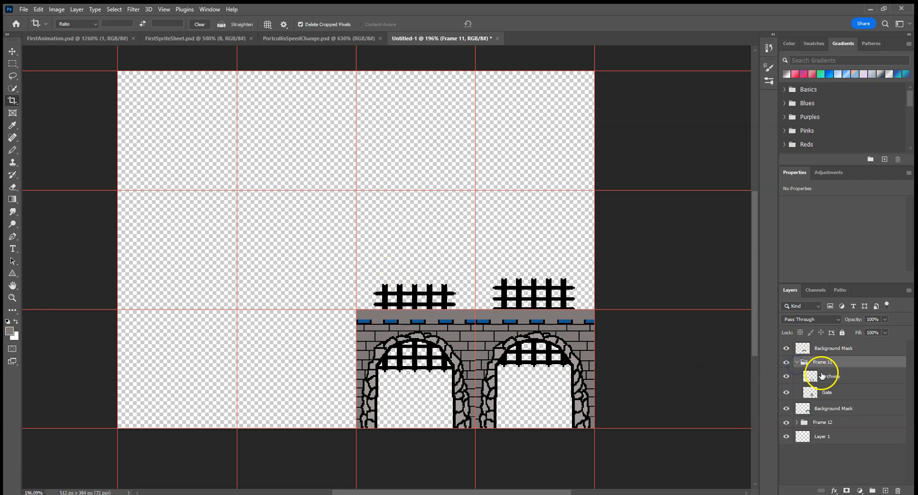
click(820, 376)
click(815, 392)
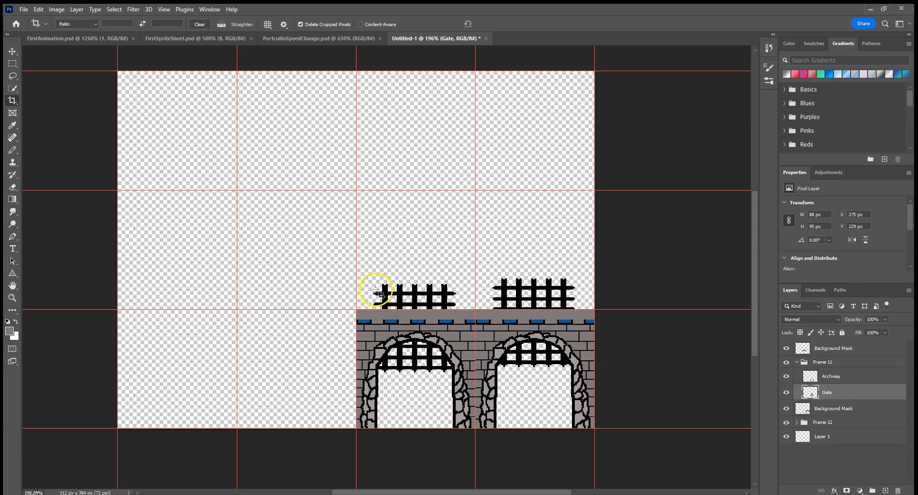
click(13, 188)
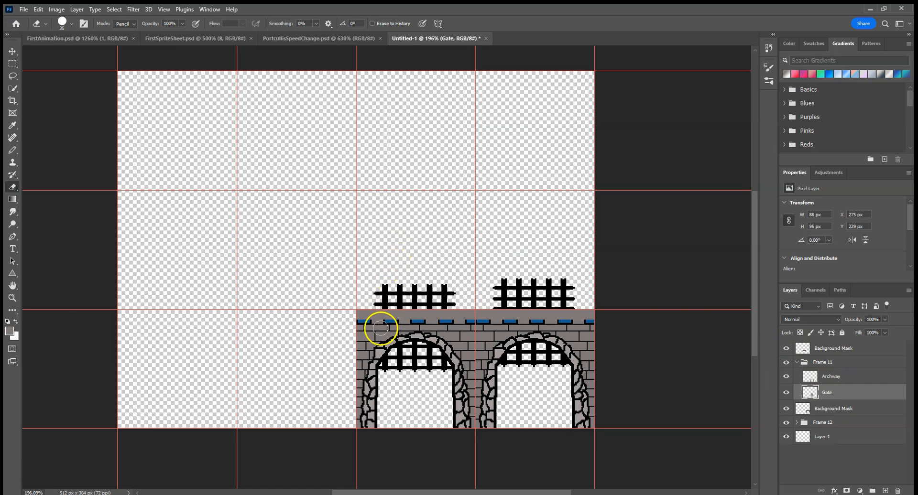
drag(387, 297, 437, 293)
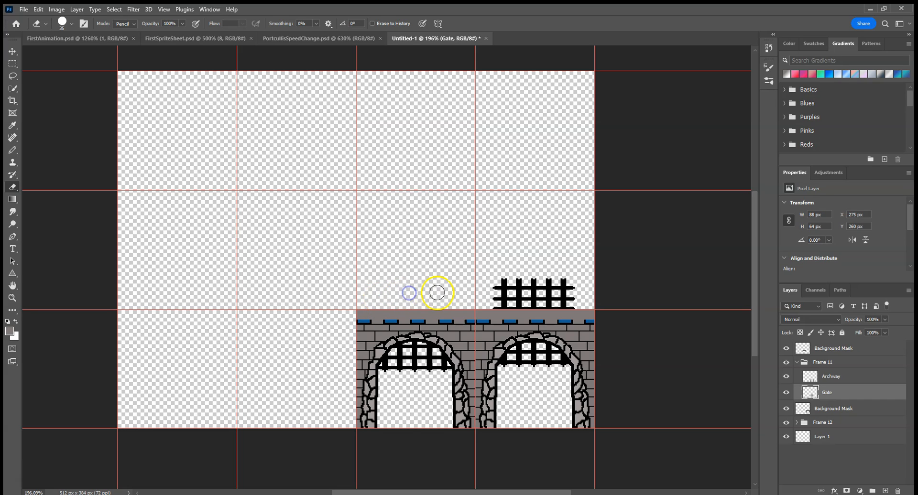
Step: Erase the part of Frame 12's Gate layer above its archway and collapse both frame groups
click(849, 423)
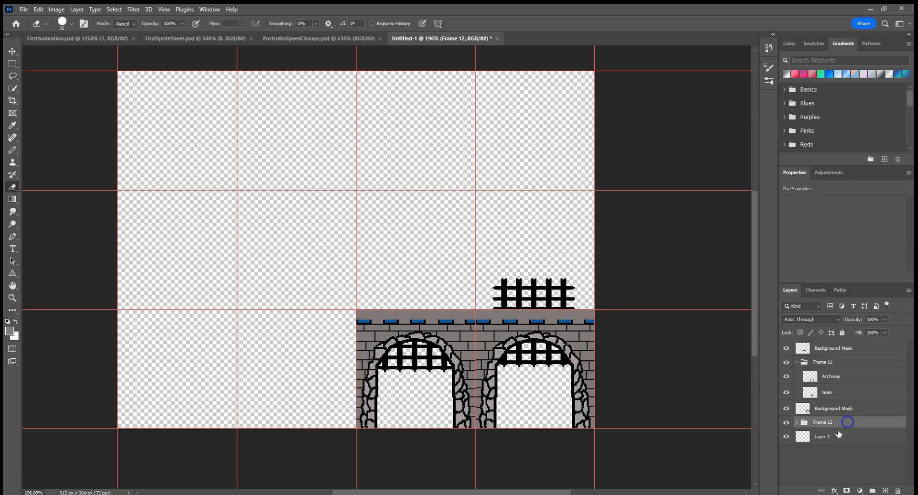
click(796, 422)
click(834, 452)
mouse_move(510, 293)
mouse_down()
mouse_move(552, 297)
mouse_move(500, 298)
mouse_up()
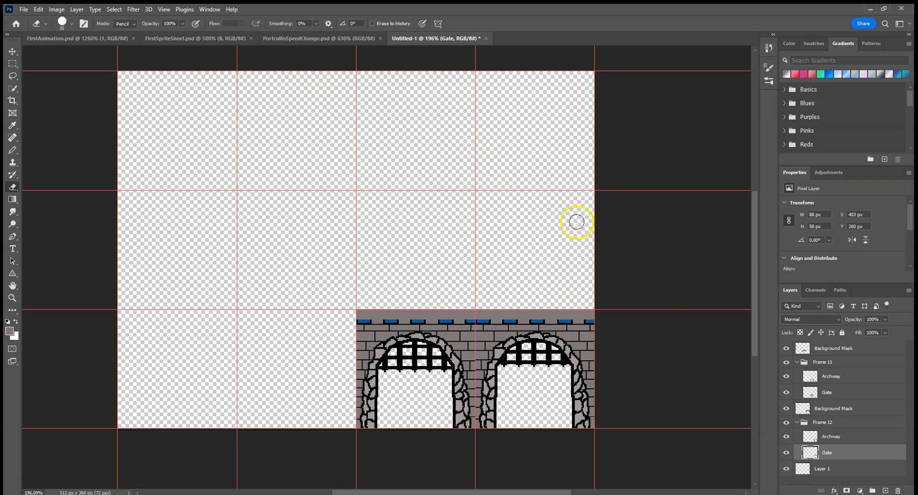
click(797, 423)
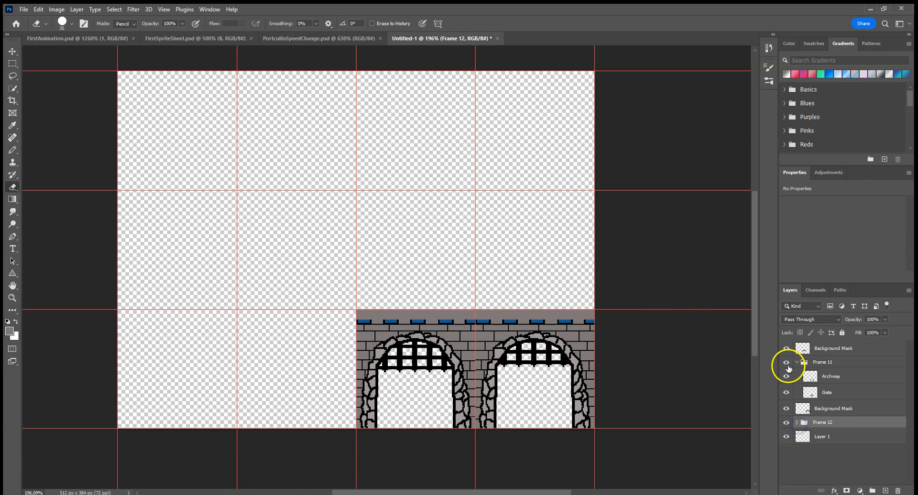
click(796, 363)
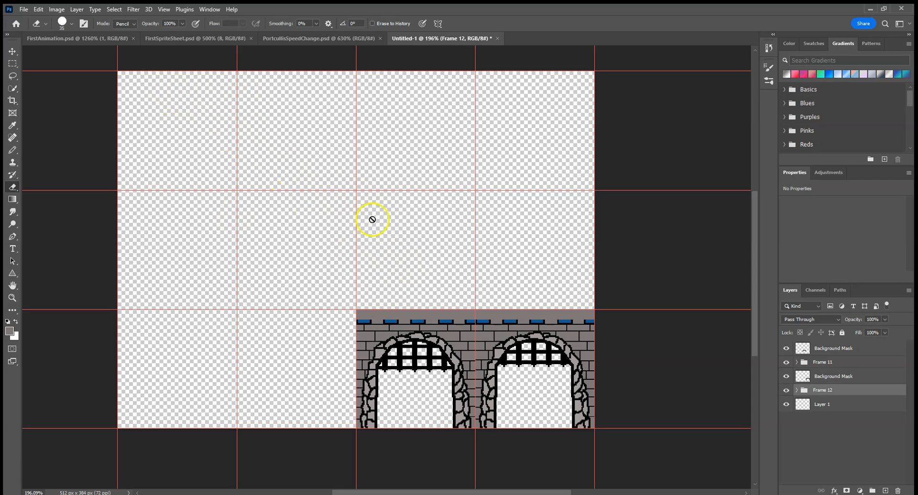
Step: Switch to PortcullisSpeedChange.psd and copy the Background Mask layer together with the Frame 10, Frame 9 and Frame 8 groups
click(325, 38)
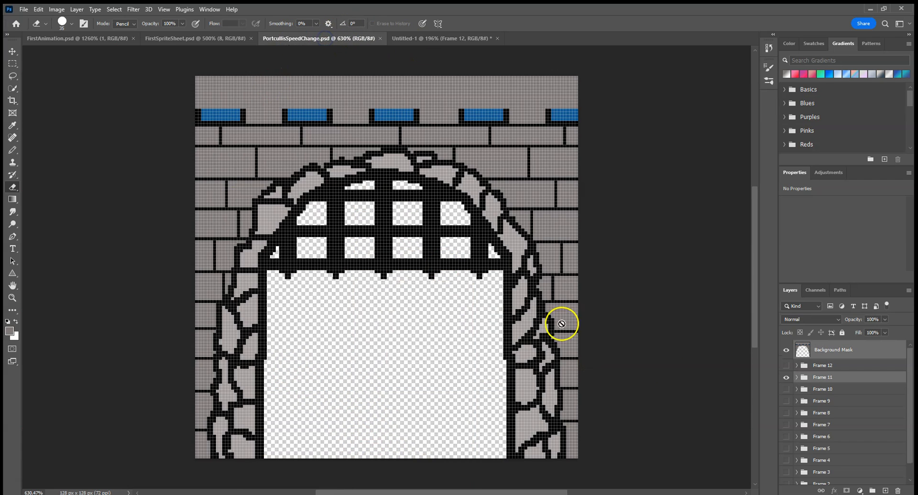
click(786, 377)
click(786, 378)
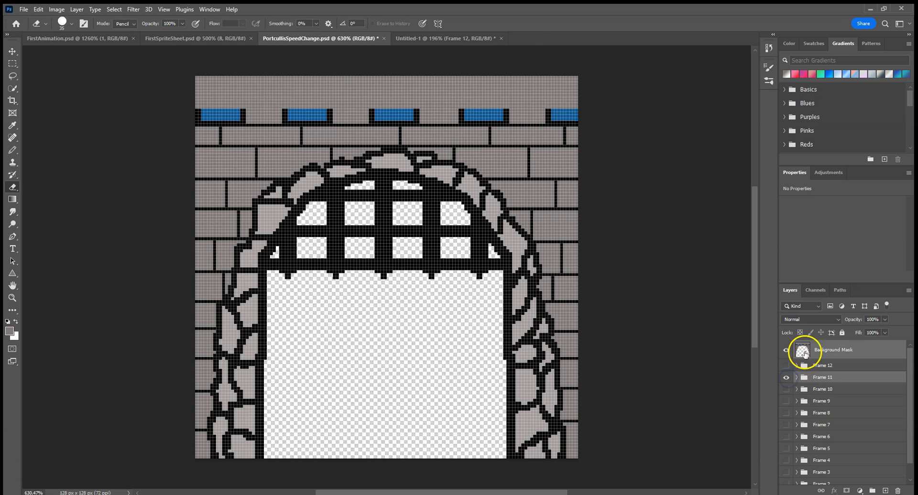
click(827, 349)
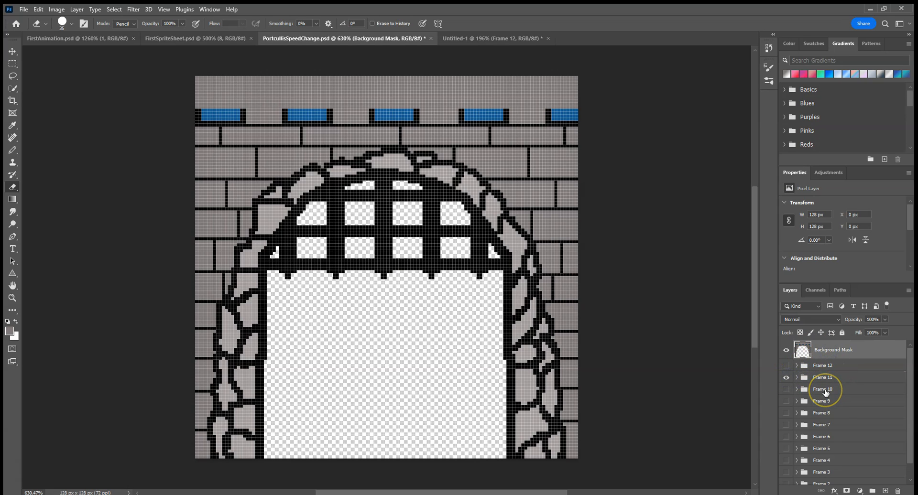
click(824, 390)
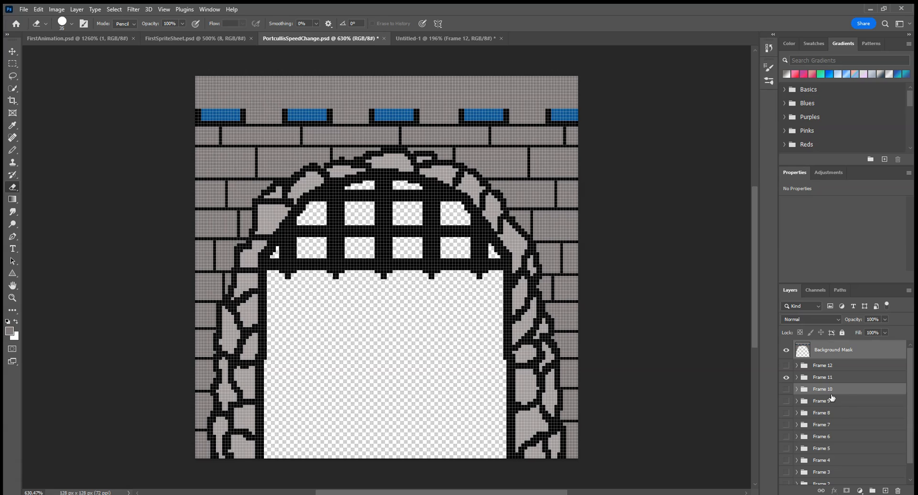
shift+click(831, 401)
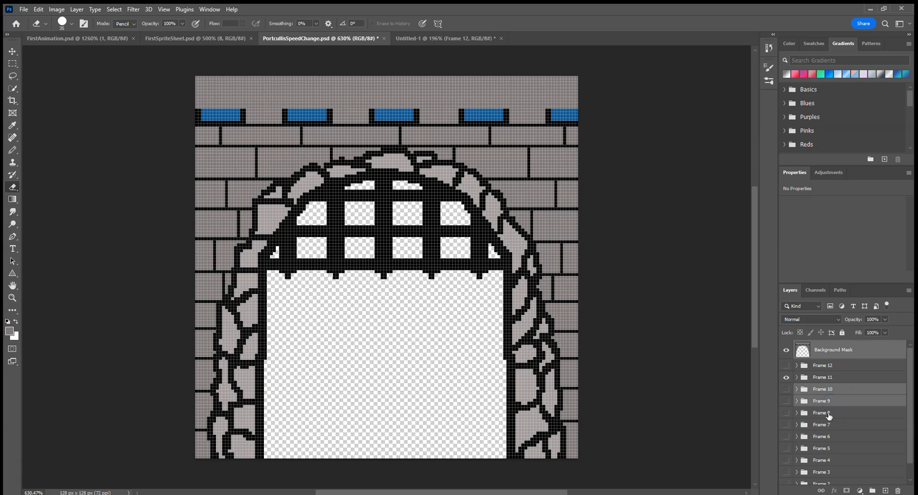
shift+click(828, 414)
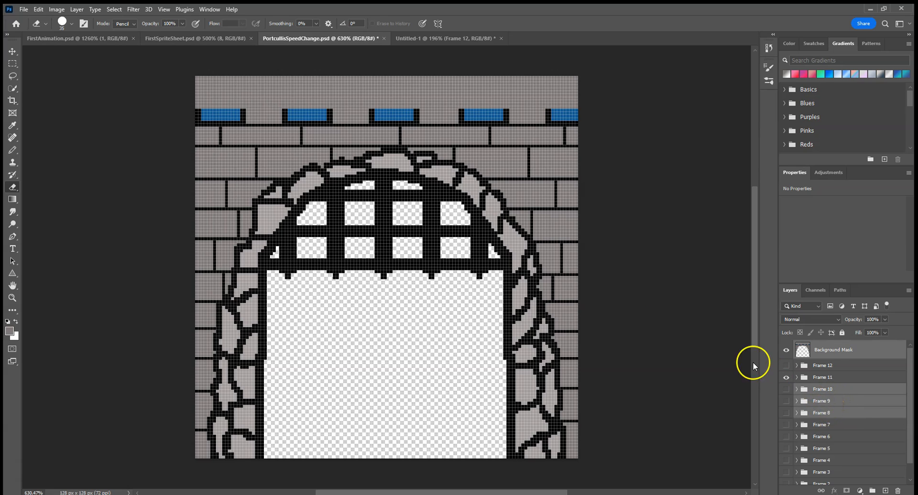
Step: Paste the copied layers at the top of the sprite sheet's layer stack and make Frames 10, 9 and 8 visible
click(455, 37)
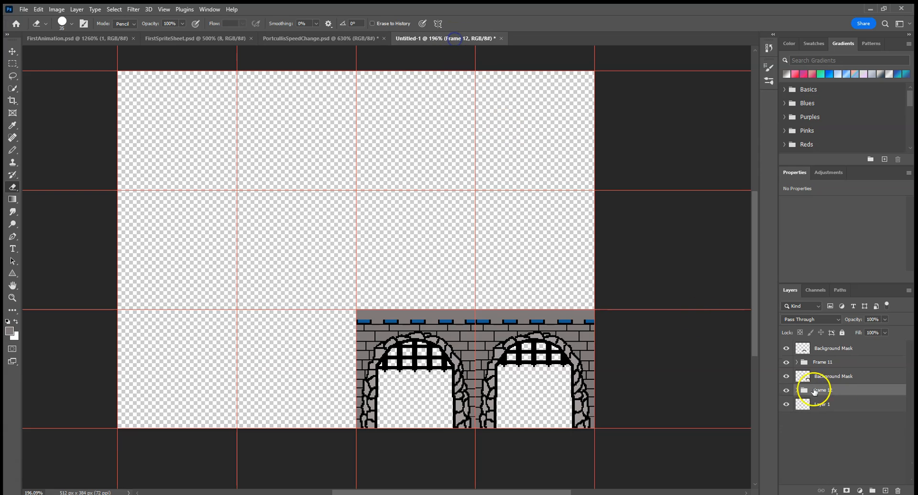
click(840, 349)
key(ctrl+v)
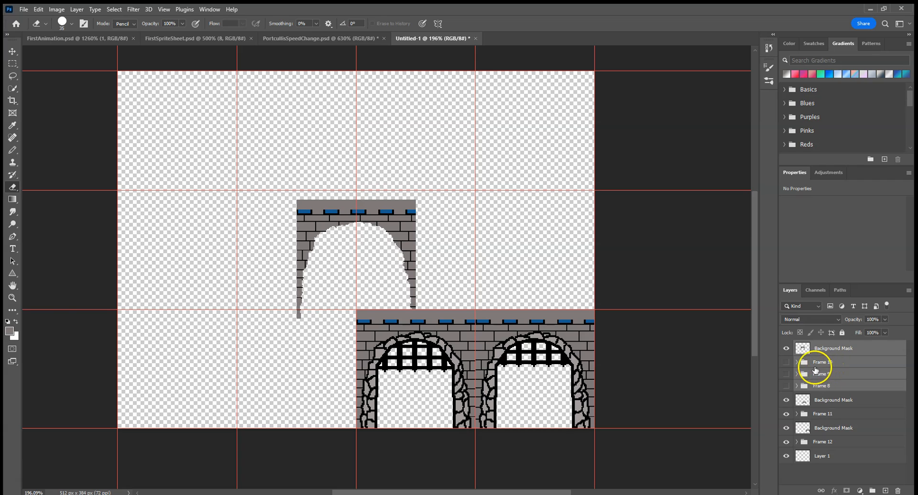
click(786, 362)
click(786, 374)
click(785, 386)
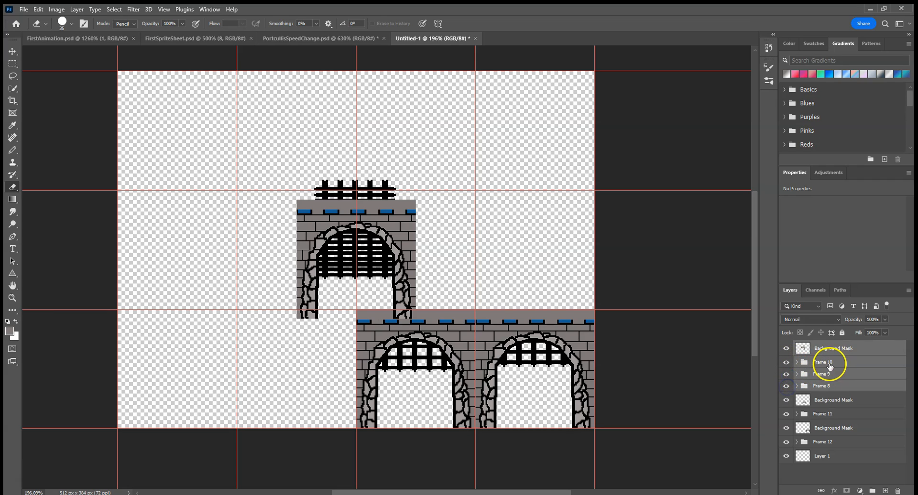
Step: Move Frame 10 together with its Background Mask into the bottom row's second cell
click(831, 348)
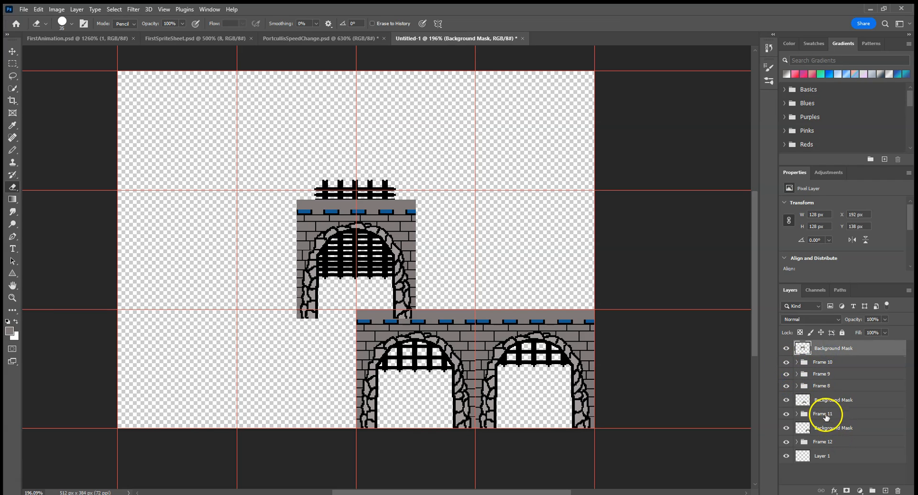
click(828, 364)
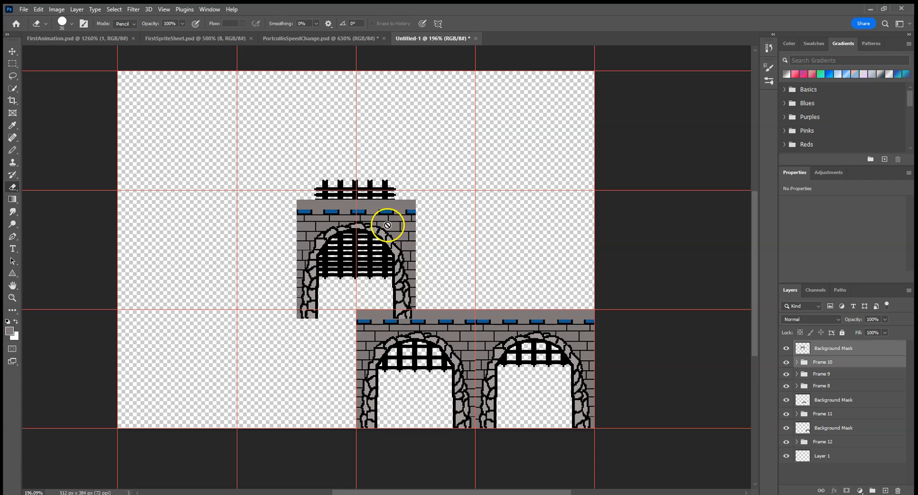
click(12, 52)
mouse_move(386, 221)
mouse_down()
mouse_move(322, 258)
mouse_move(312, 298)
mouse_move(329, 331)
mouse_up()
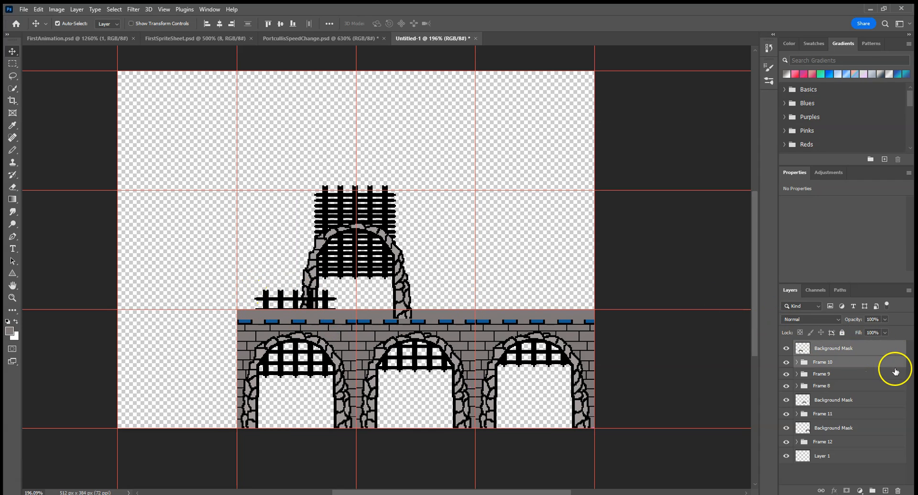
Step: Paste another copy of the Background Mask and arrange the stack so one mask sits directly above Frame 9
click(846, 353)
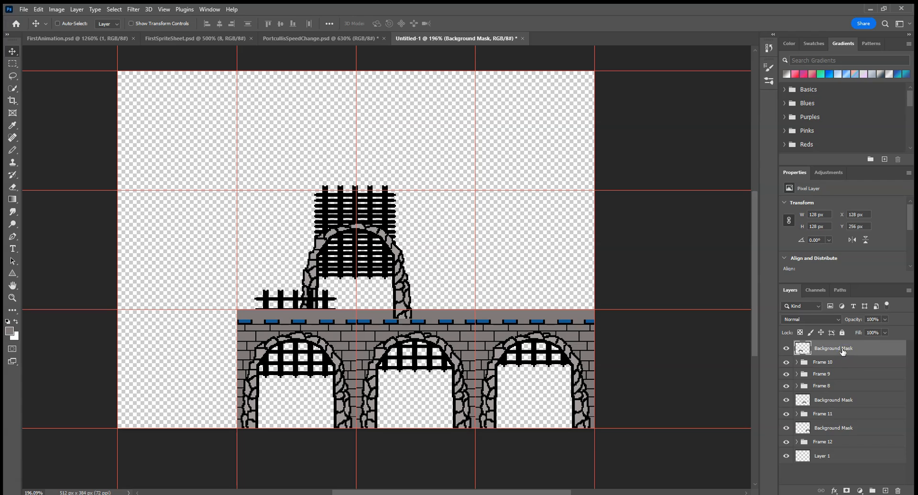
key(ctrl+v)
drag(827, 367, 828, 385)
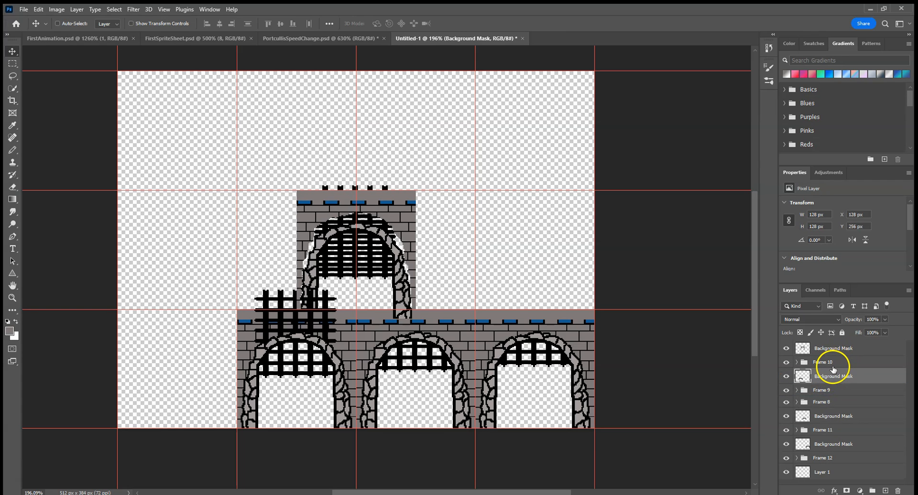
Step: Add one more Background Mask, place it directly above the Frame 8 group instead of inside it, and collapse the group
click(832, 390)
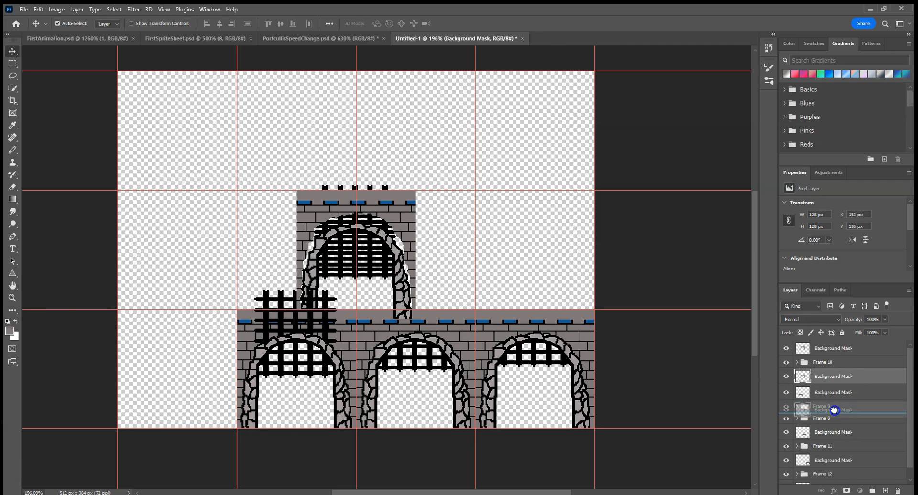
click(796, 390)
drag(834, 405, 830, 451)
click(796, 390)
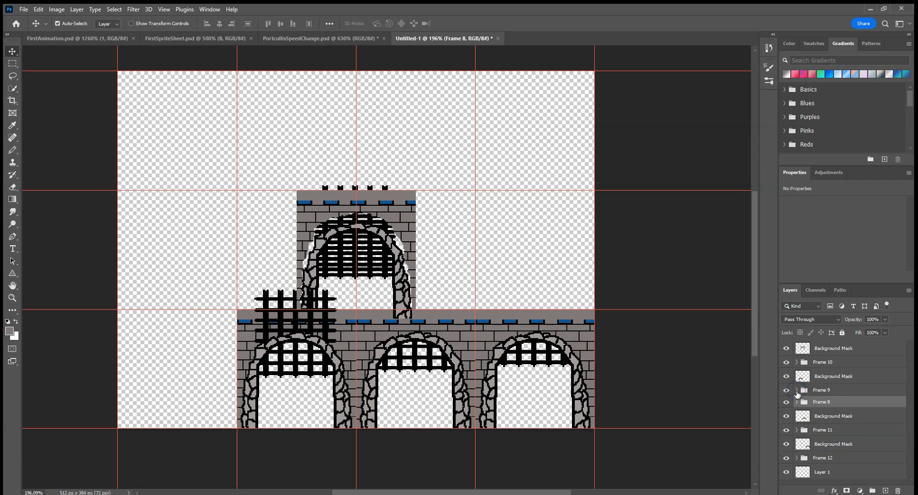
click(797, 403)
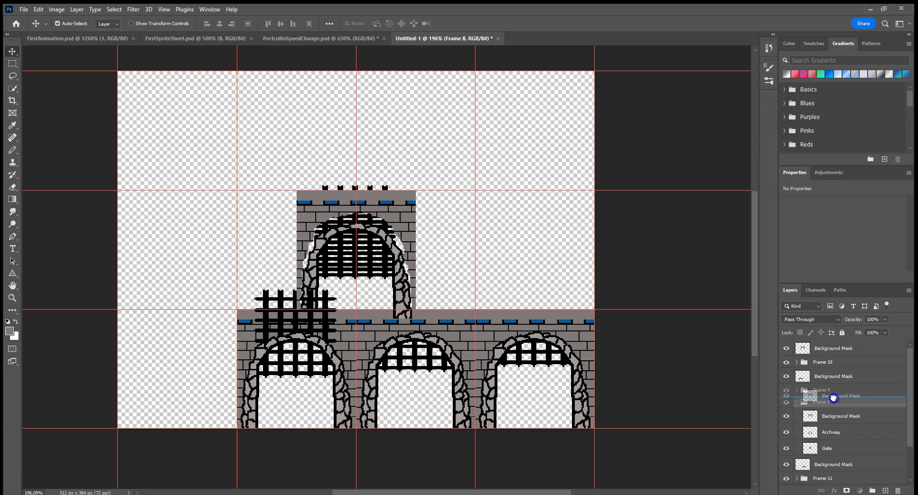
click(820, 415)
drag(820, 415, 831, 398)
click(799, 419)
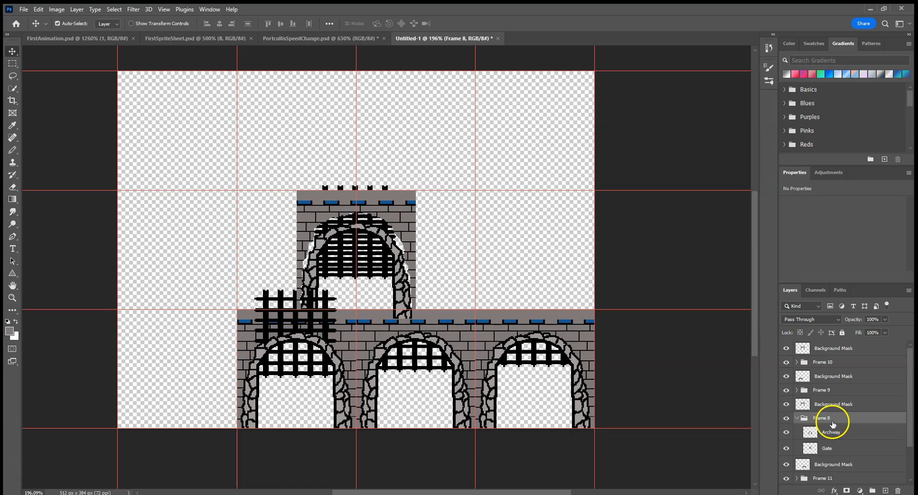
click(797, 418)
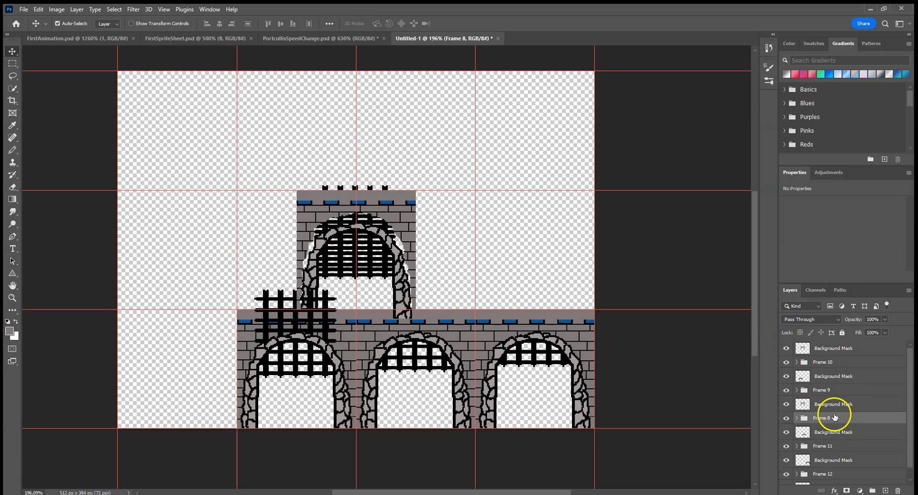
Step: Try to move Frame 9 together with its Background Mask away from the stacked arches in the middle of the canvas
click(829, 349)
click(828, 364)
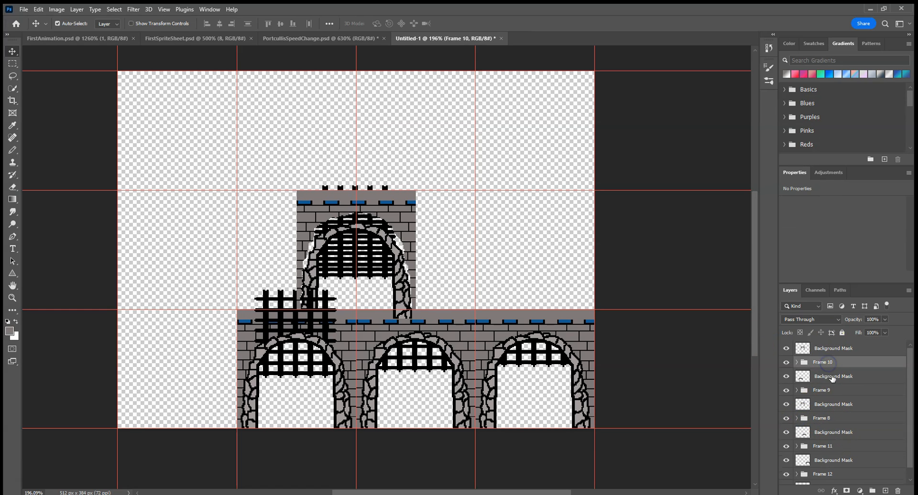
click(822, 376)
ctrl+click(828, 391)
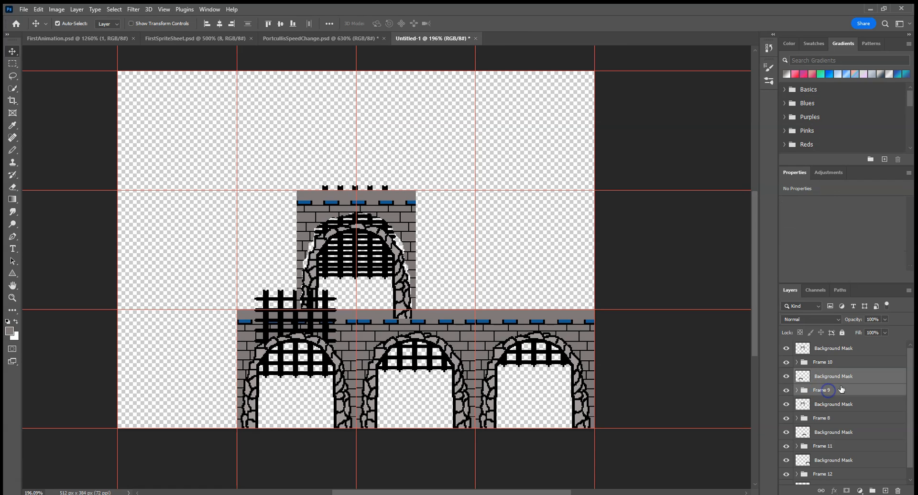
drag(395, 211, 354, 208)
key(ctrl+z)
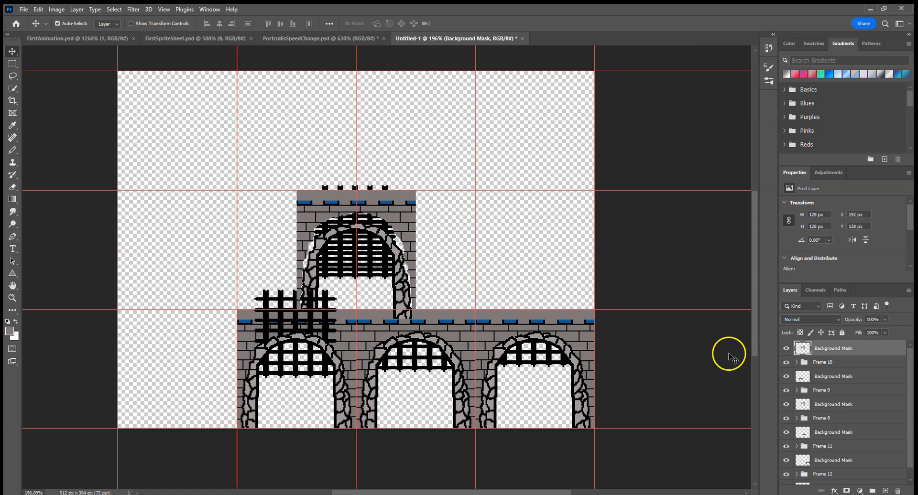
click(838, 376)
shift+click(835, 391)
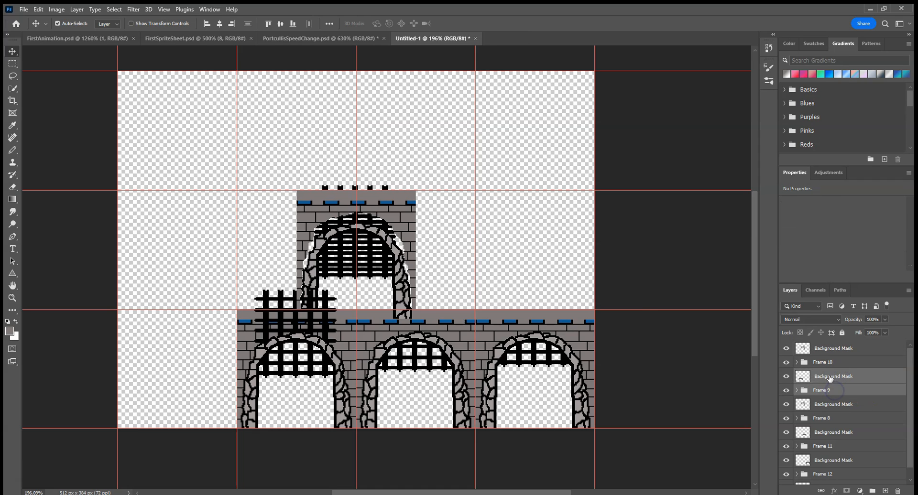
mouse_move(332, 213)
mouse_down()
mouse_move(270, 215)
mouse_move(333, 218)
mouse_up()
click(848, 376)
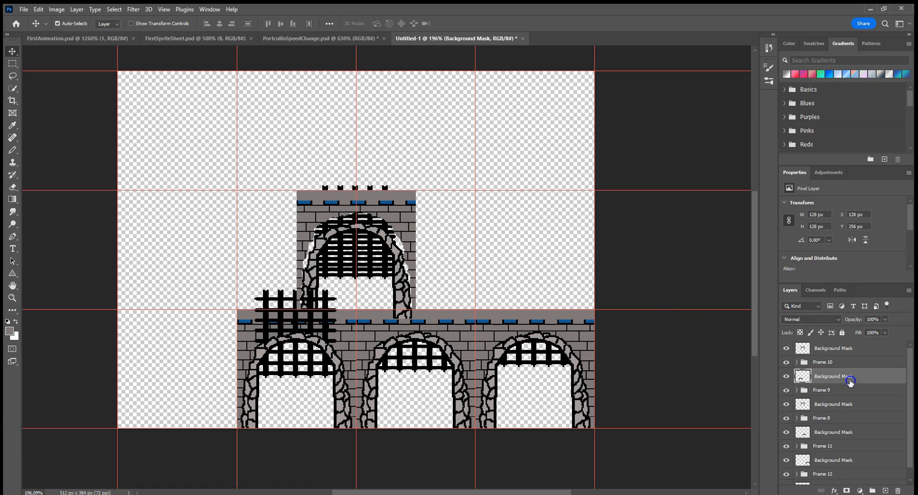
shift+click(835, 391)
drag(346, 273, 340, 272)
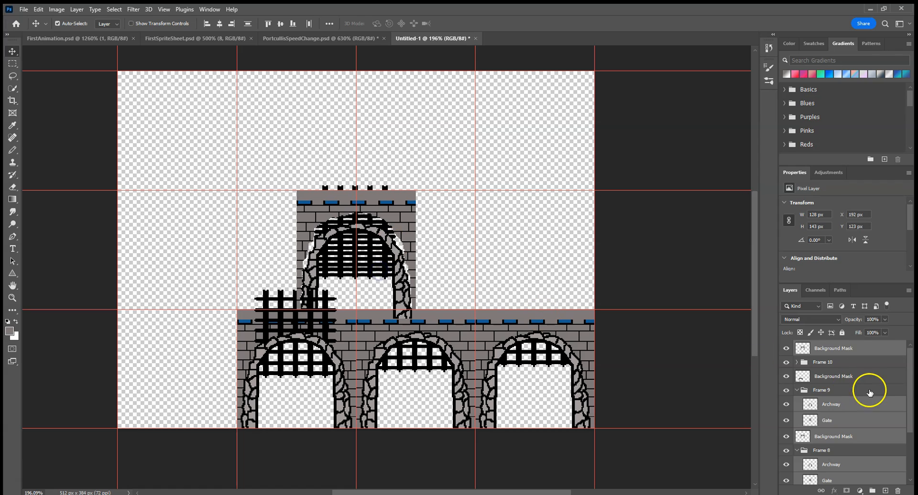
Step: Select all the overlapping arch layers in the middle, move them to about X 310 px, Y 75 px, and deselect them
click(808, 420)
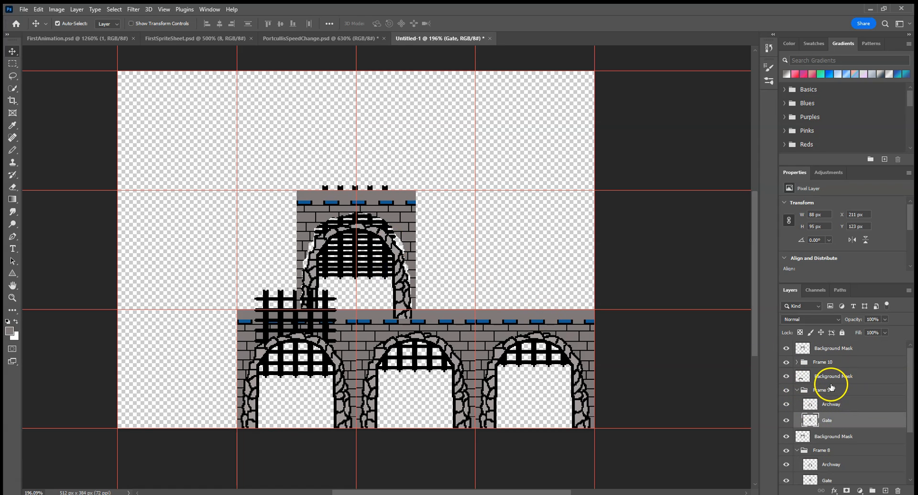
drag(250, 174, 437, 264)
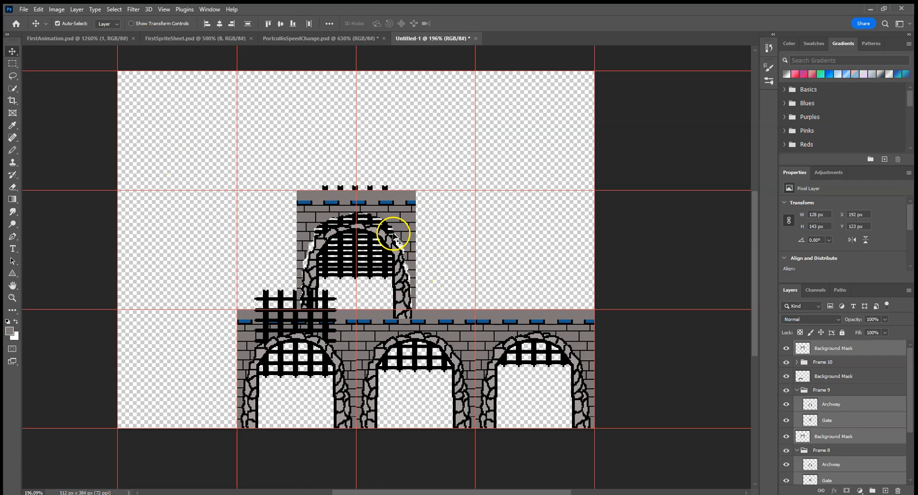
drag(336, 270, 446, 224)
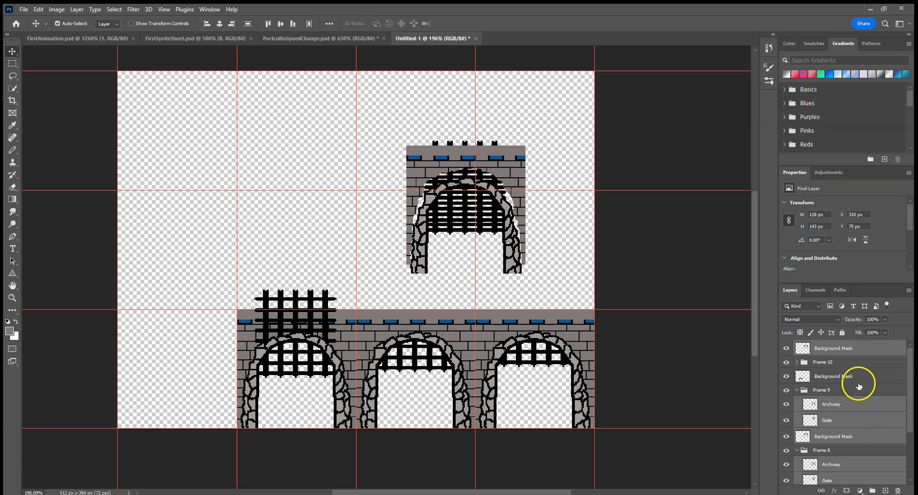
scroll(833, 406, down, 3)
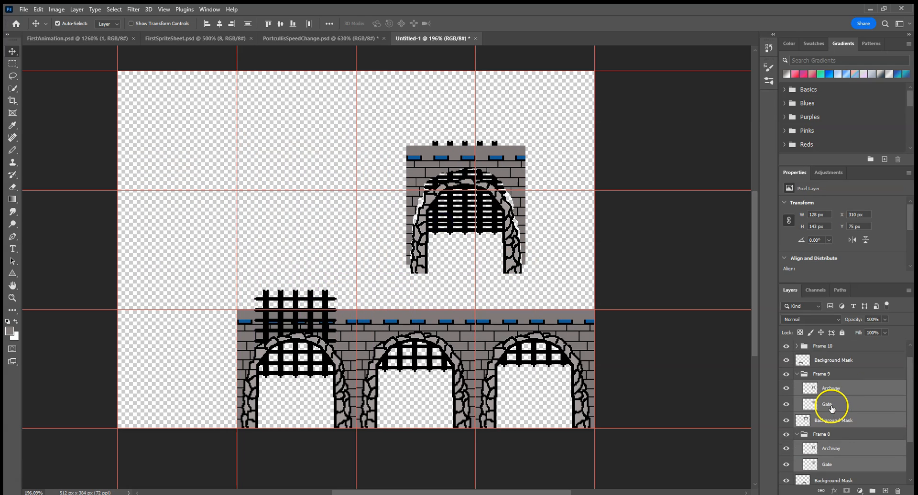
click(492, 219)
click(319, 148)
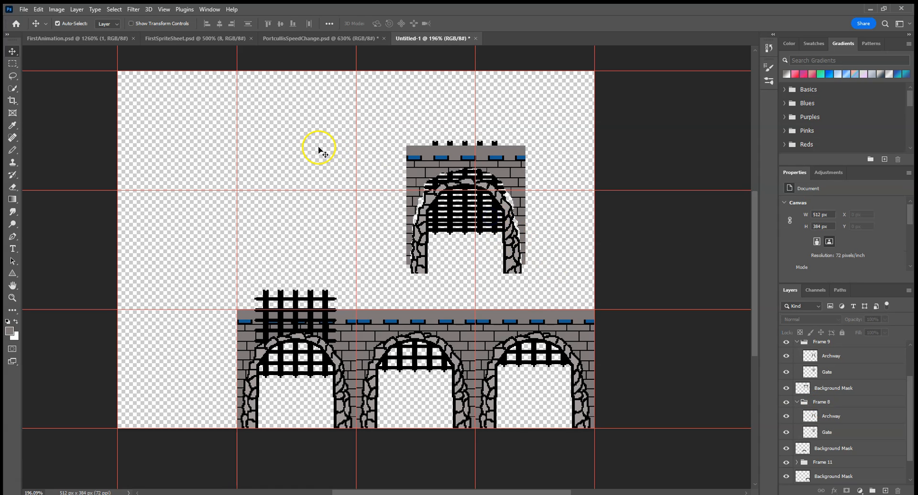
Step: Marquee-select the area around the moved arch, try deleting the layers from Frame 9's Background Mask through Frame 8, and undo the deletion
click(12, 63)
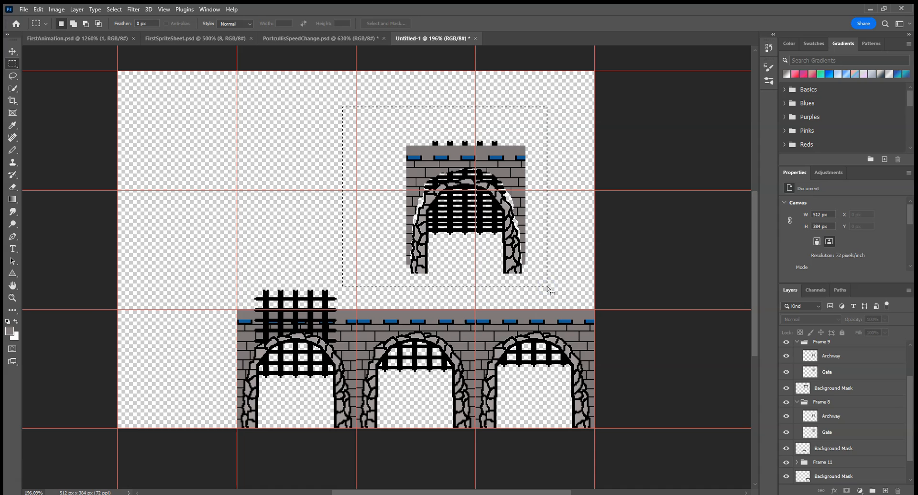
click(834, 432)
scroll(833, 405, up, 2)
scroll(833, 404, up, 1)
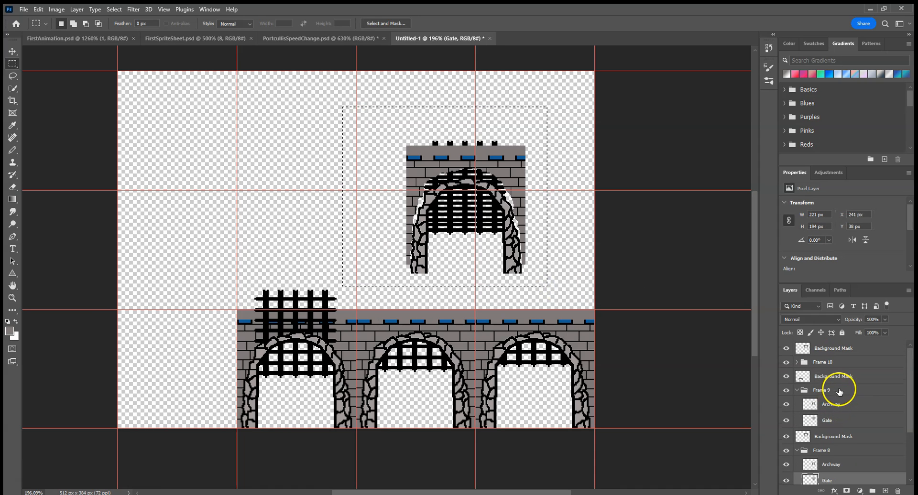
shift+click(842, 377)
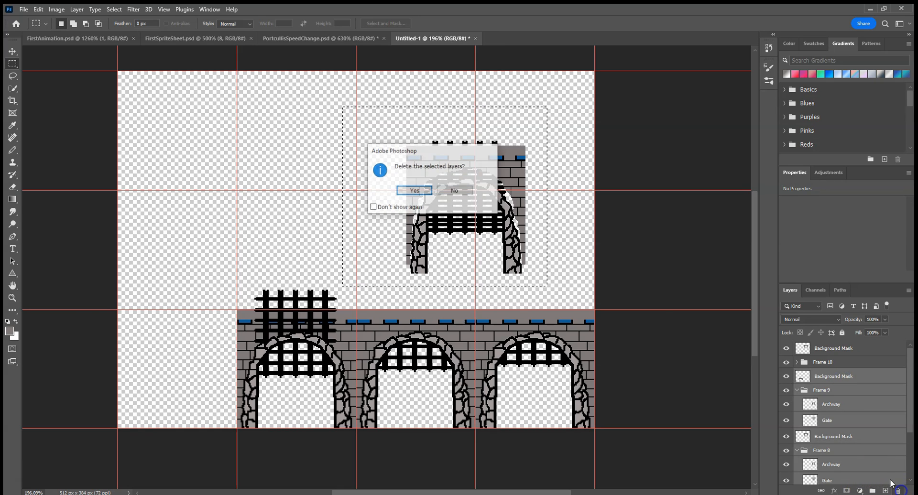
click(402, 189)
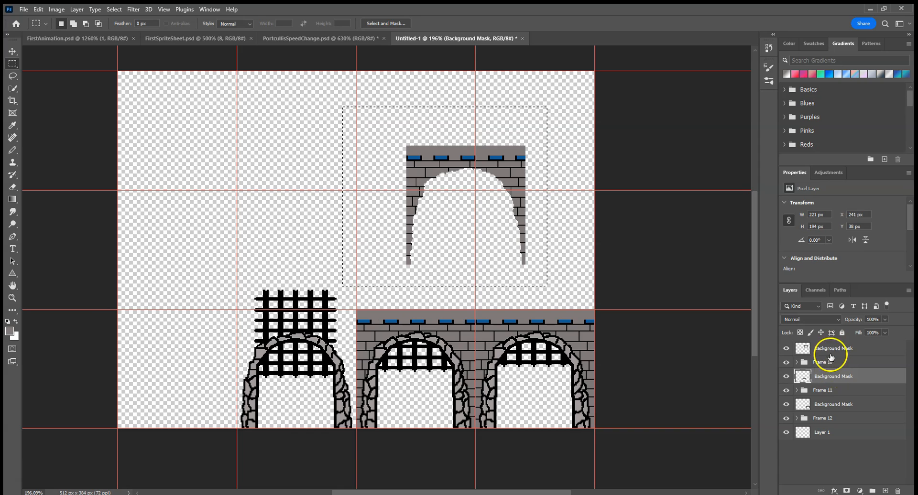
key(ctrl+z)
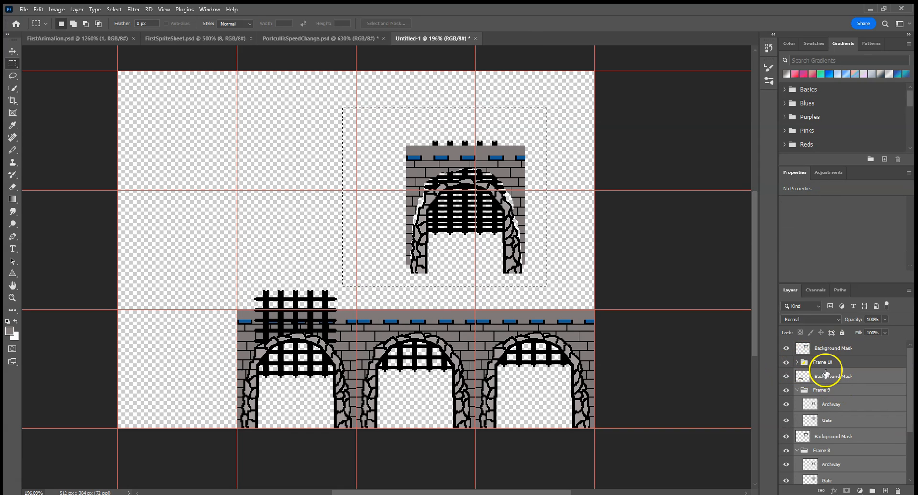
Step: Delete the Frame 8 and Frame 9 groups together with their contents
scroll(845, 450, down, 3)
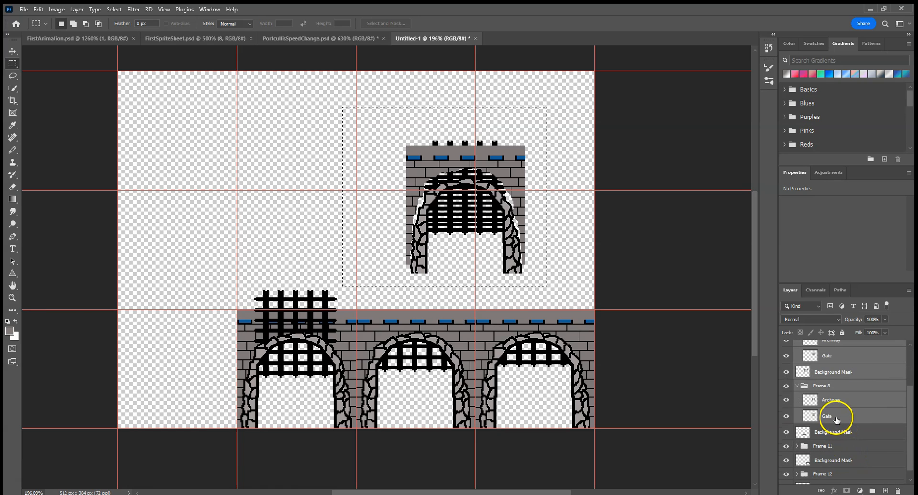
scroll(836, 414, up, 1)
click(826, 403)
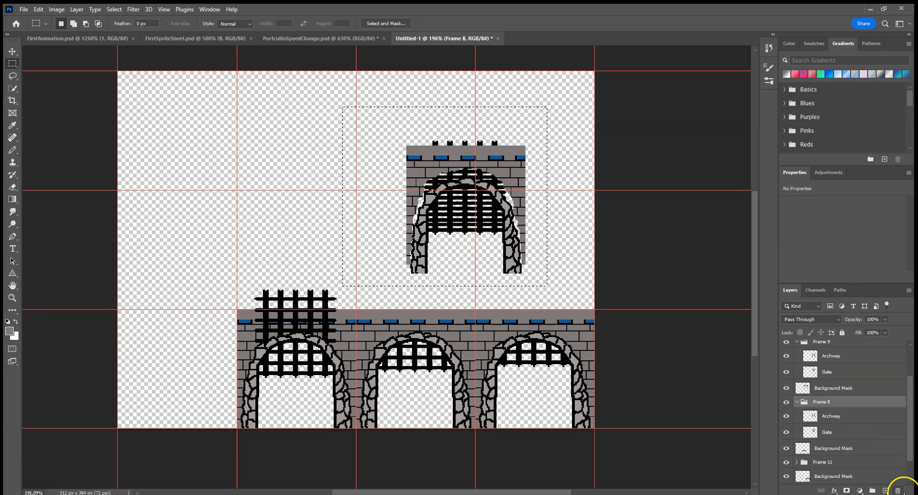
click(897, 491)
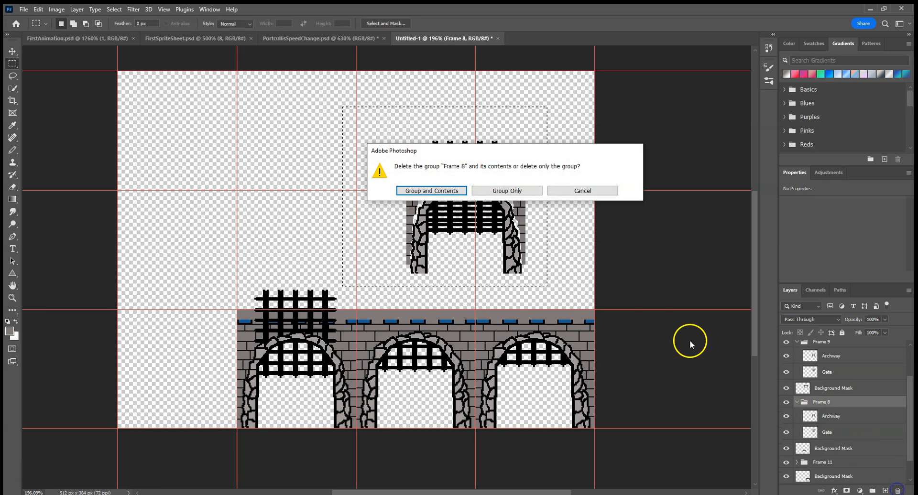
click(454, 191)
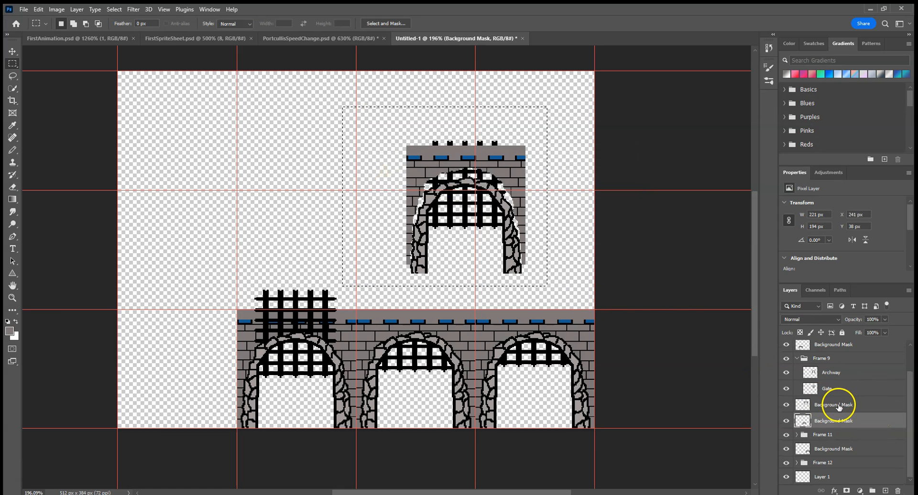
click(832, 359)
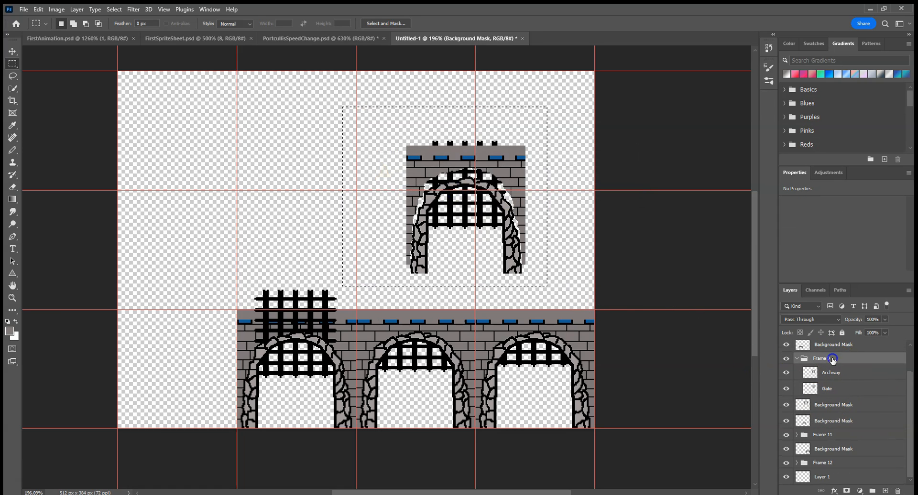
click(897, 491)
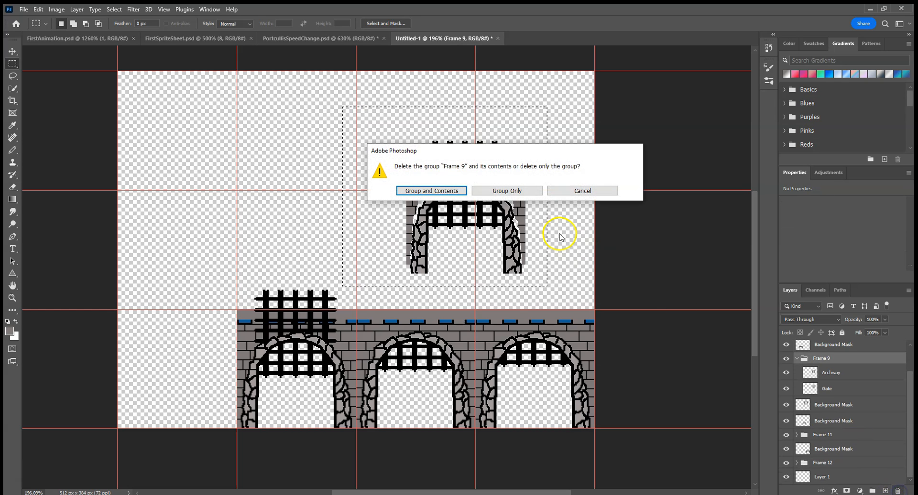
click(432, 191)
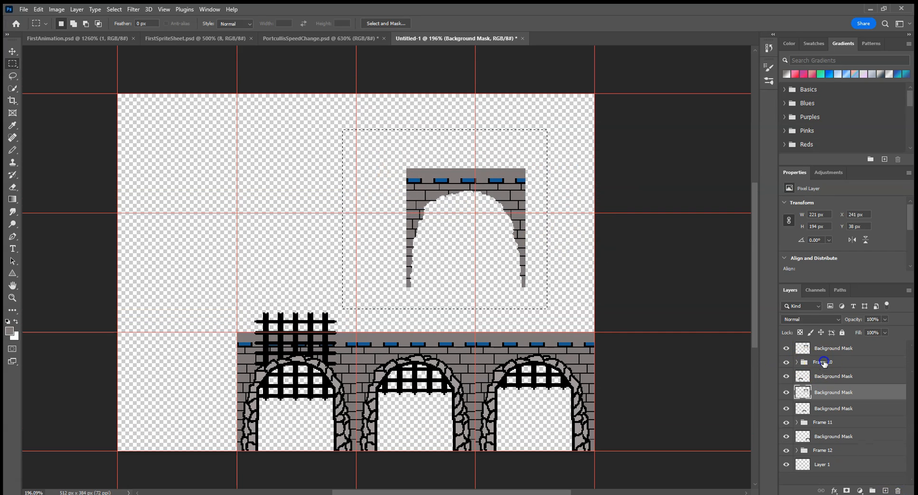
Step: Separate the two overlapping leftover Background Masks in the upper canvas and delete the one nearer the middle
click(823, 363)
click(510, 185)
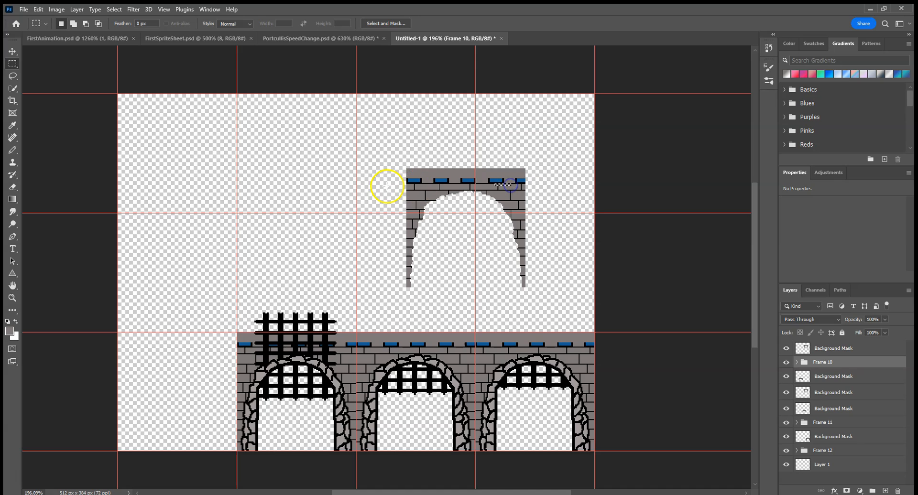
click(12, 51)
drag(415, 188, 226, 152)
drag(455, 184, 431, 173)
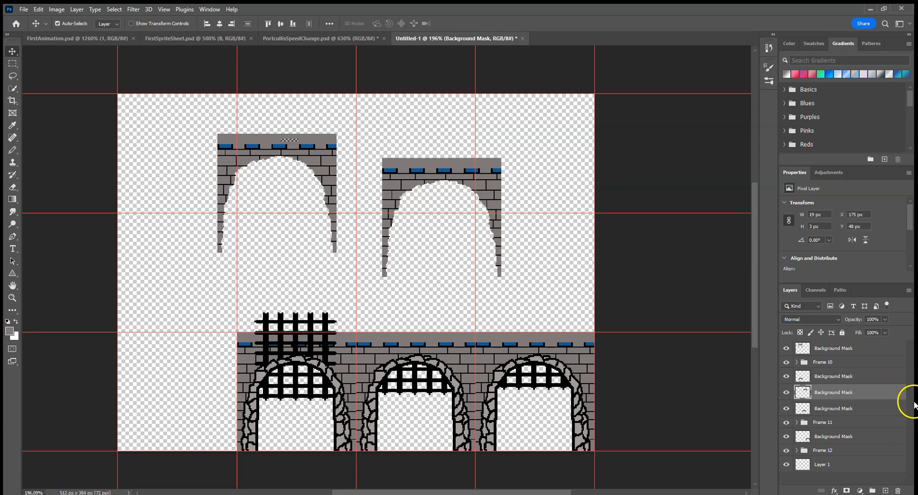
click(897, 491)
click(425, 190)
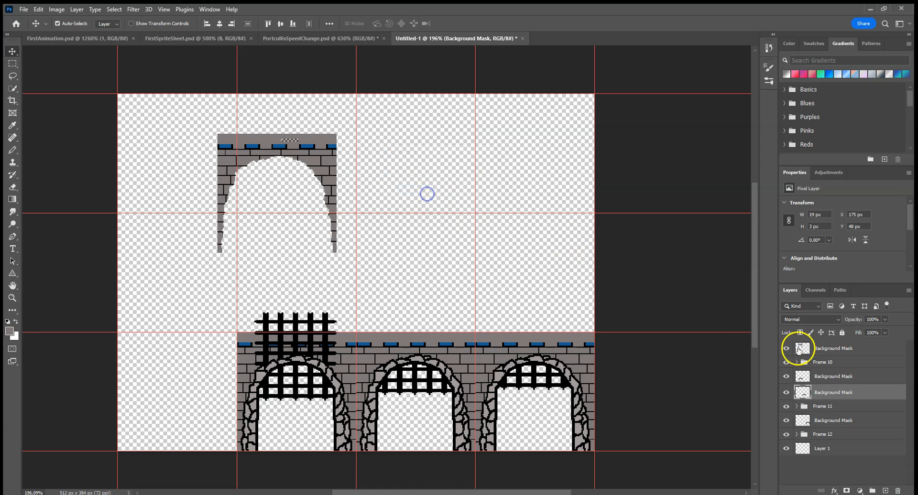
Step: Delete the remaining leftover Background Mask in the upper canvas and place the tenth frame's Background Mask above the Frame 10 group
click(841, 378)
drag(267, 144, 365, 180)
click(897, 490)
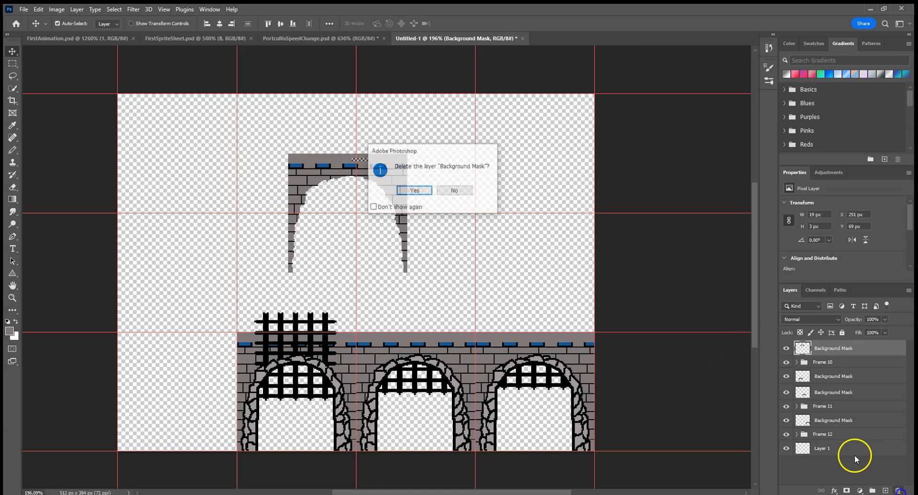
click(410, 191)
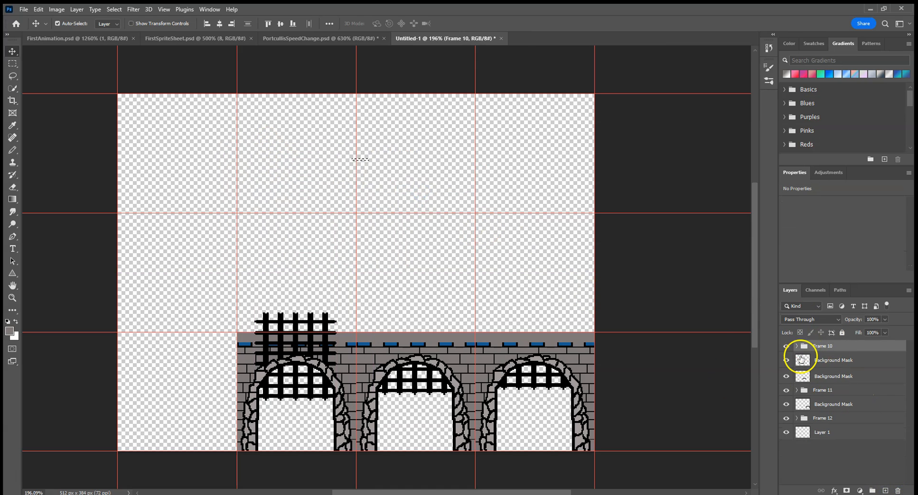
click(817, 359)
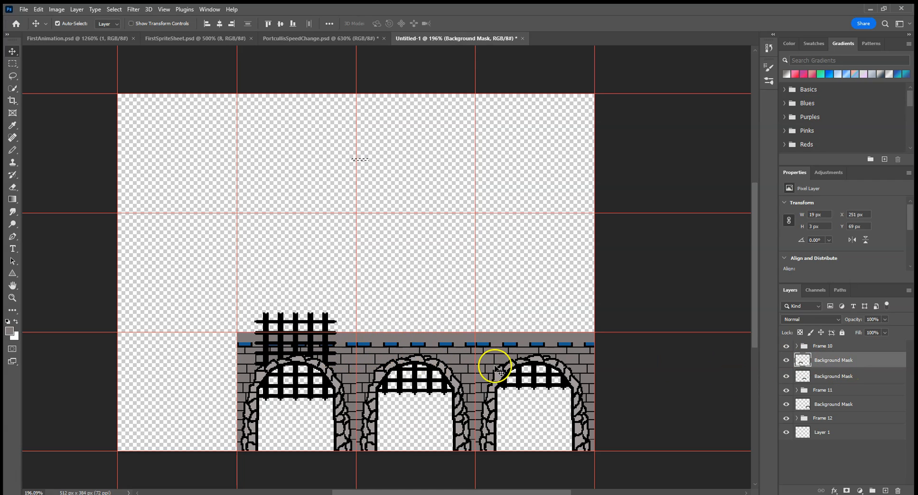
drag(812, 385, 833, 342)
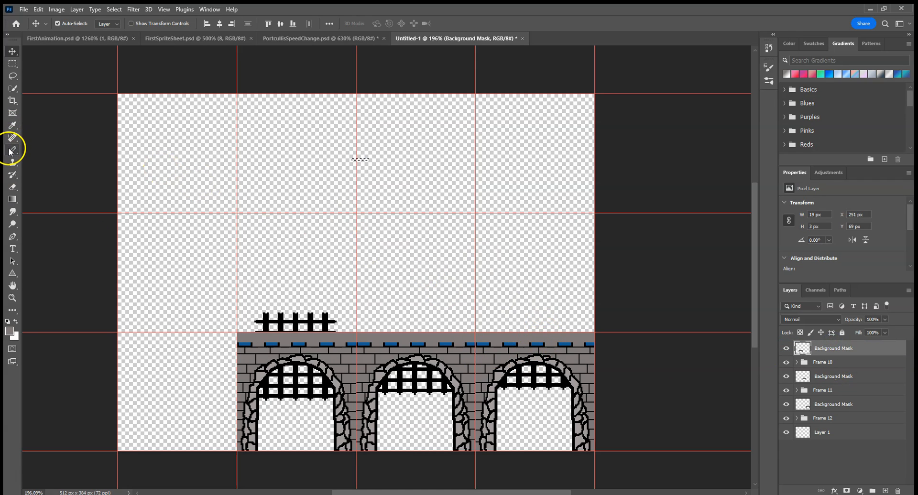
Step: Try to erase the gate bars sticking out above Frame 10's wall on its Gate layer, and clear the leftover marquee selection
click(13, 191)
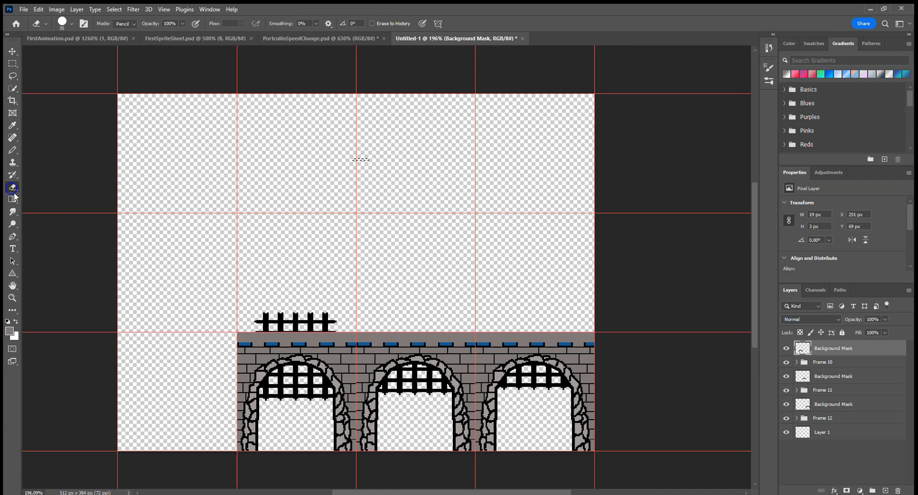
click(264, 323)
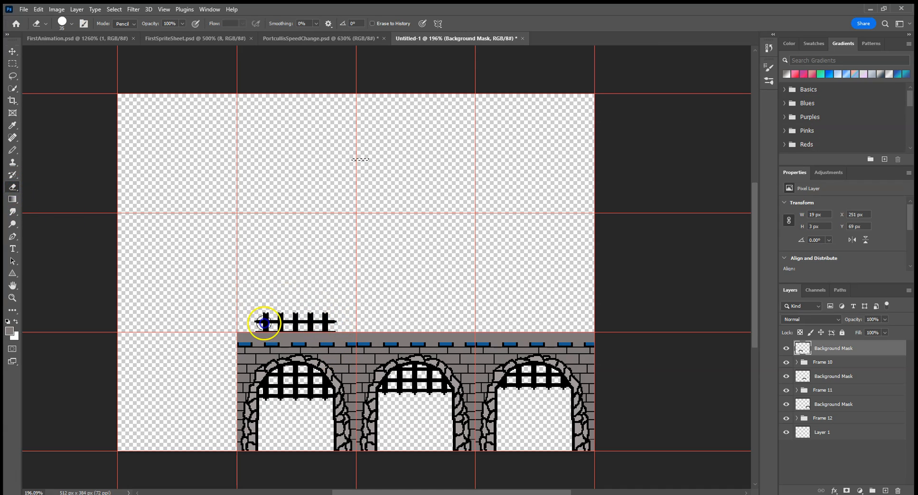
click(828, 363)
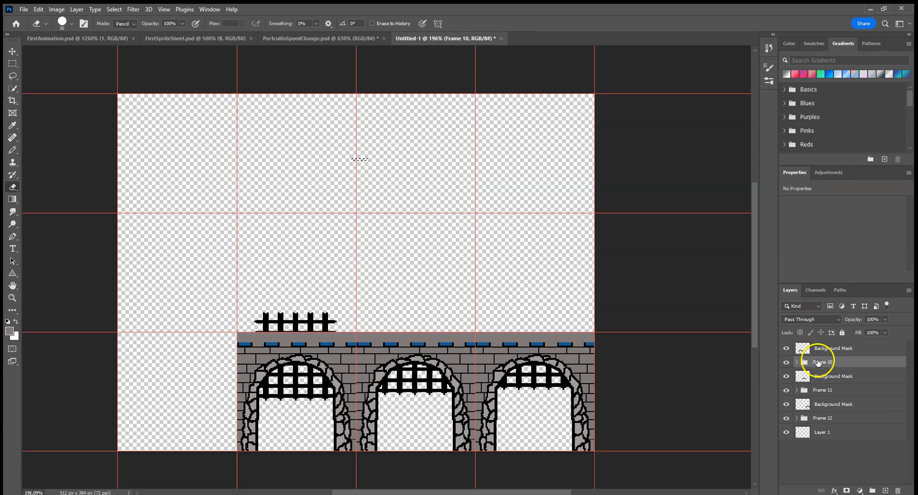
click(797, 362)
click(836, 391)
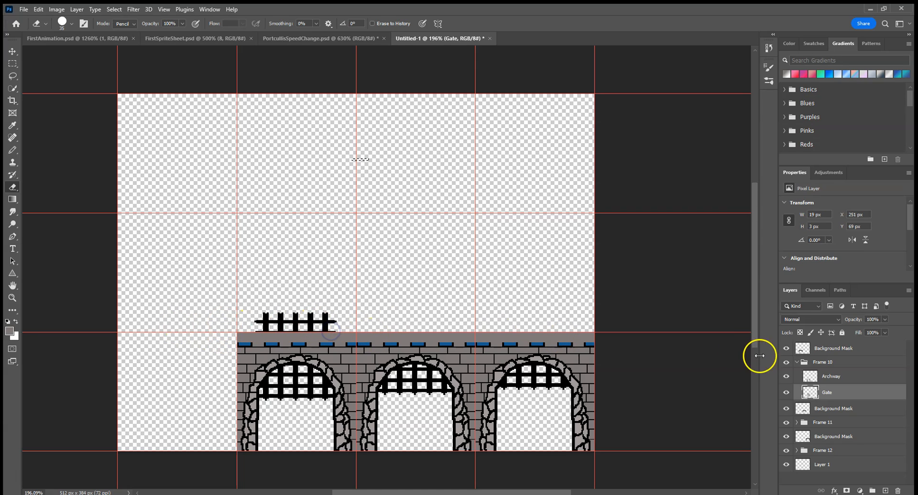
click(855, 377)
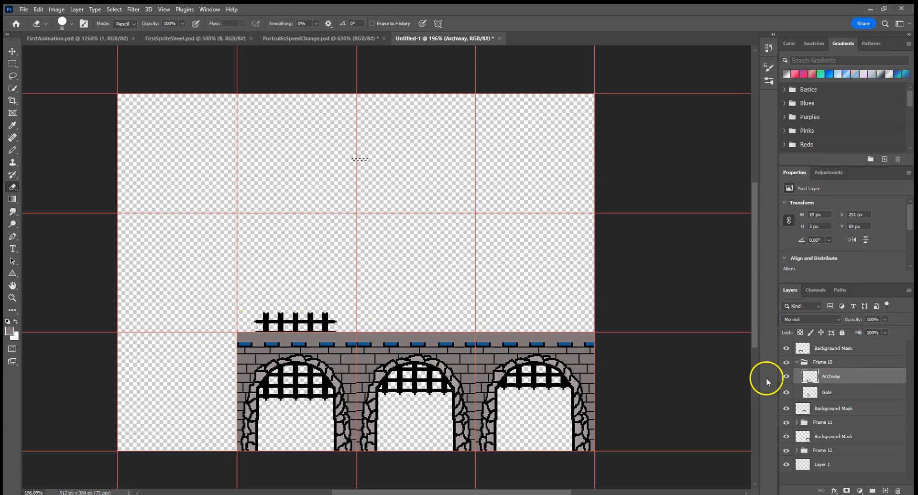
click(829, 392)
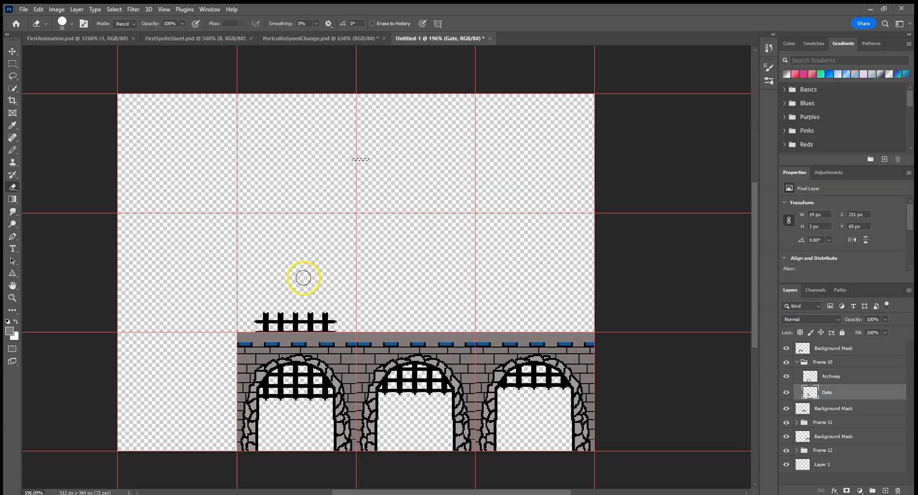
key(ctrl+d)
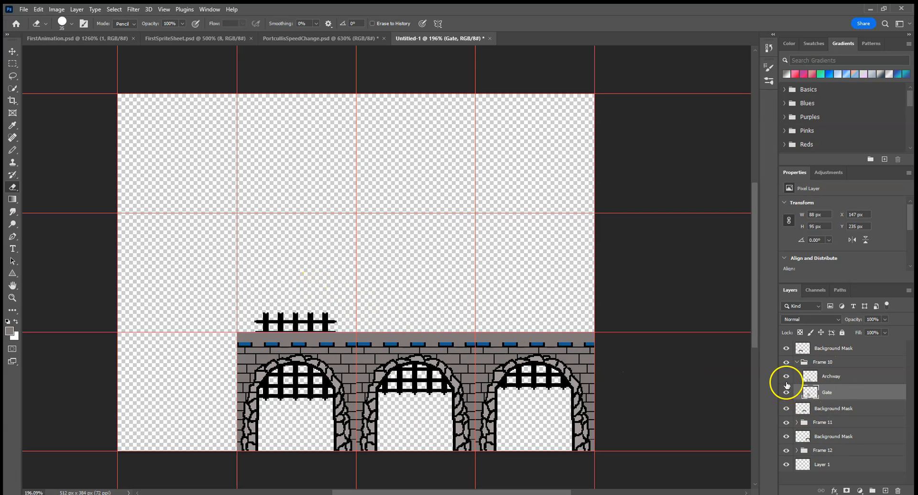
Step: Expand the Frame 11 and Frame 12 groups to show their Archway and Gate layers
click(796, 422)
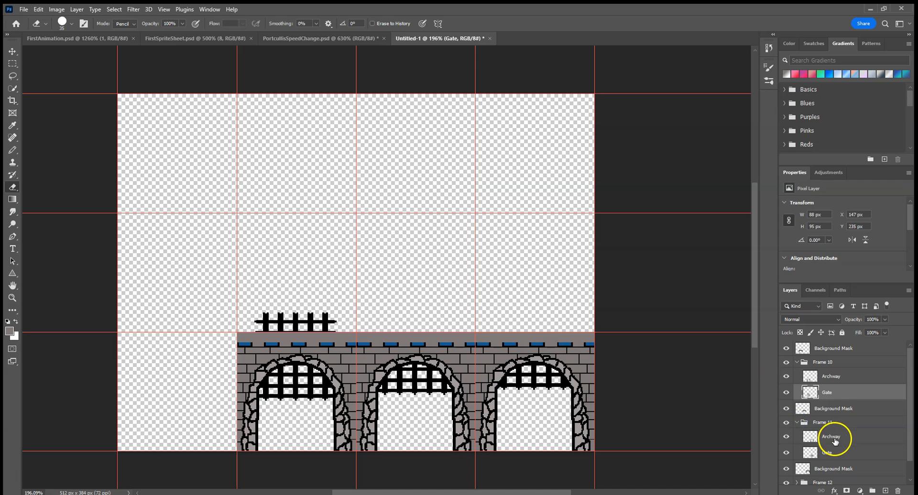
scroll(822, 454, down, 1)
click(796, 462)
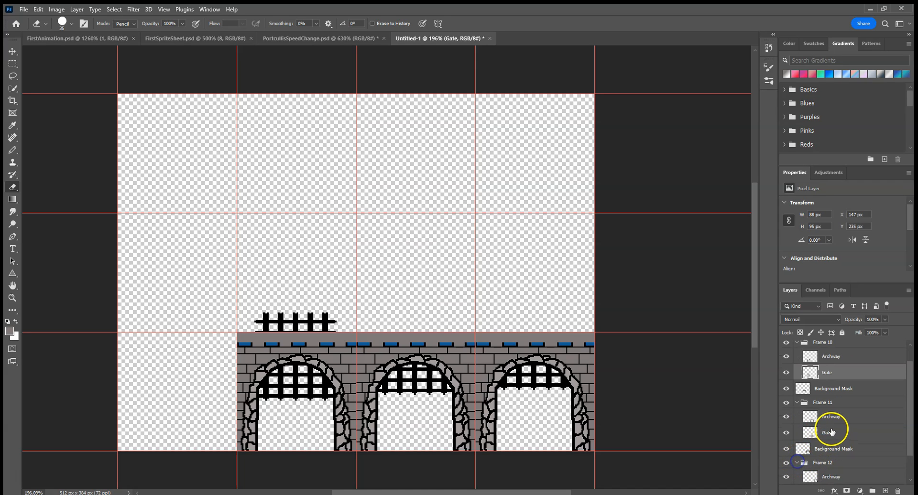
scroll(833, 425, down, 2)
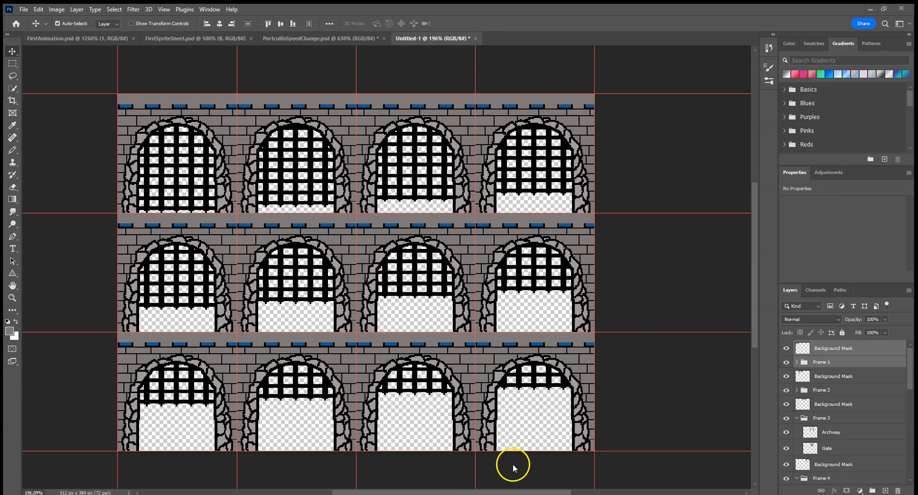
scroll(530, 354, down, 1)
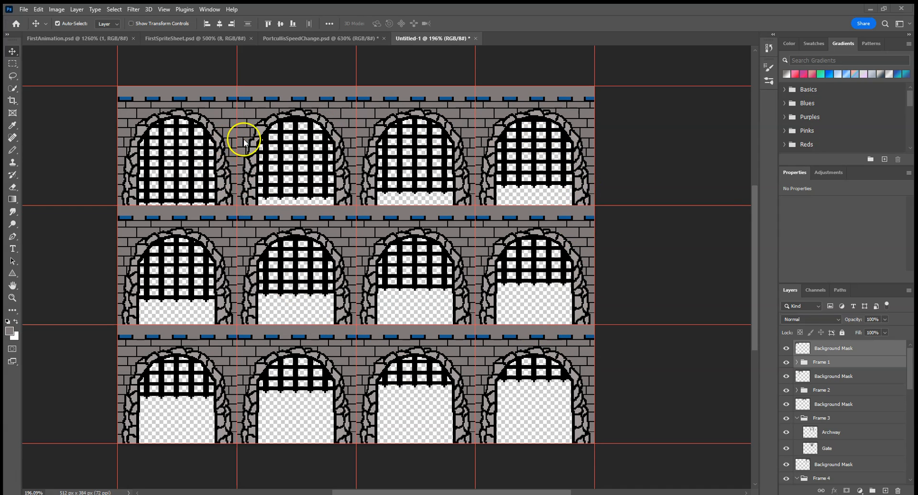